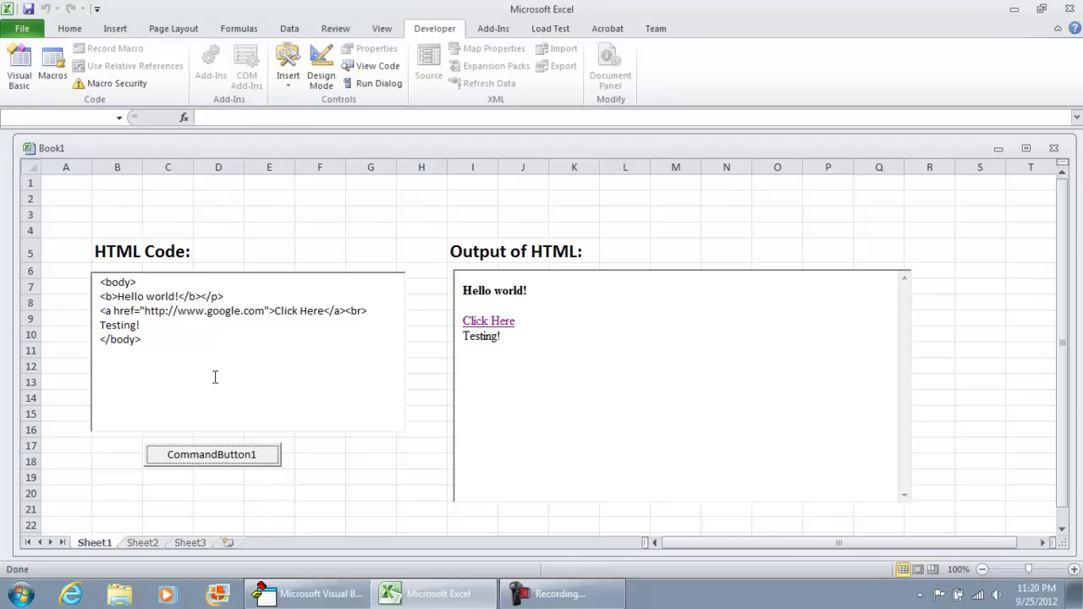
Append "</P>Testing again!" after "Testing!" in the HTML code text box and run the command button to refresh the output
drag(215, 376, 100, 296)
click(523, 252)
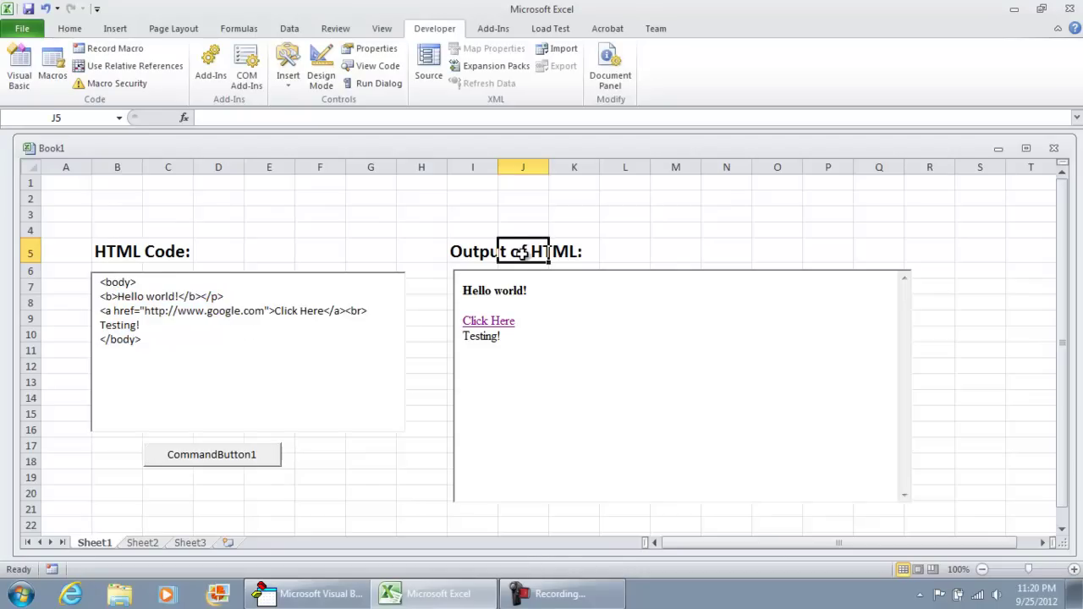
click(190, 325)
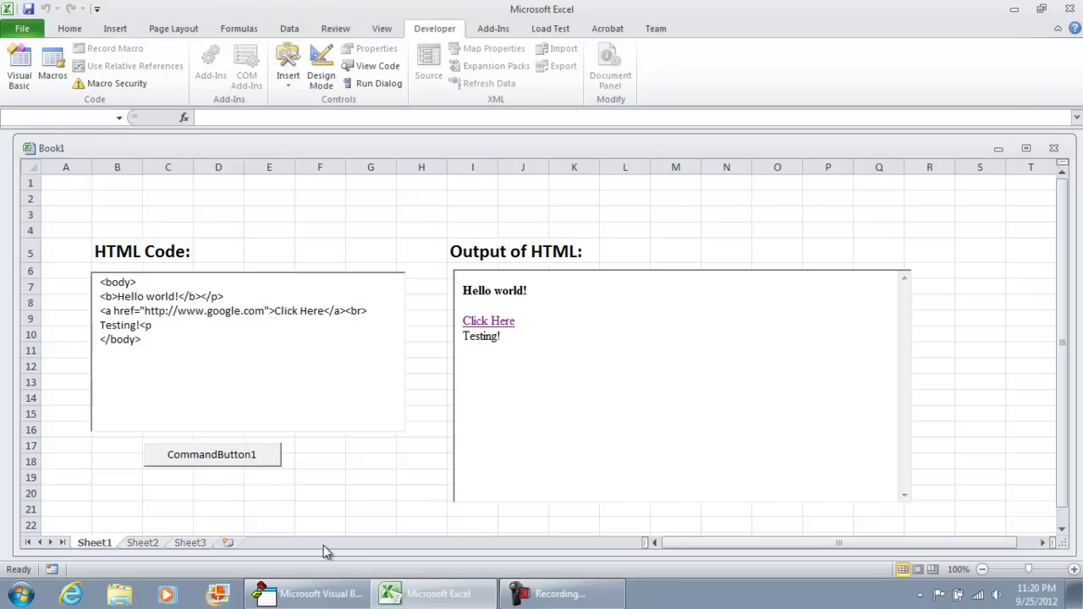
text(</P>Testing again!)
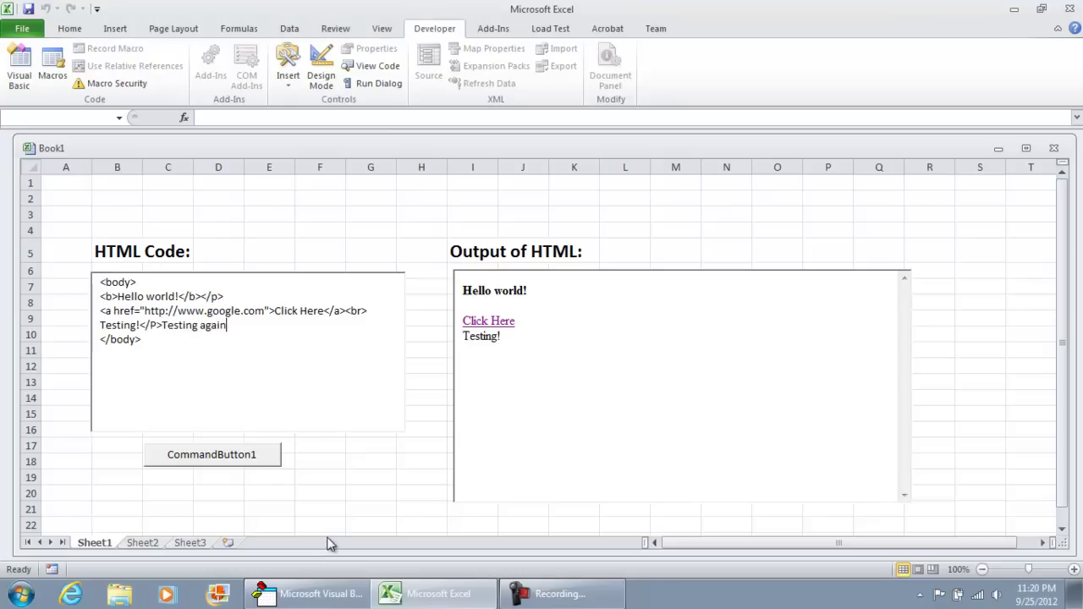
click(251, 464)
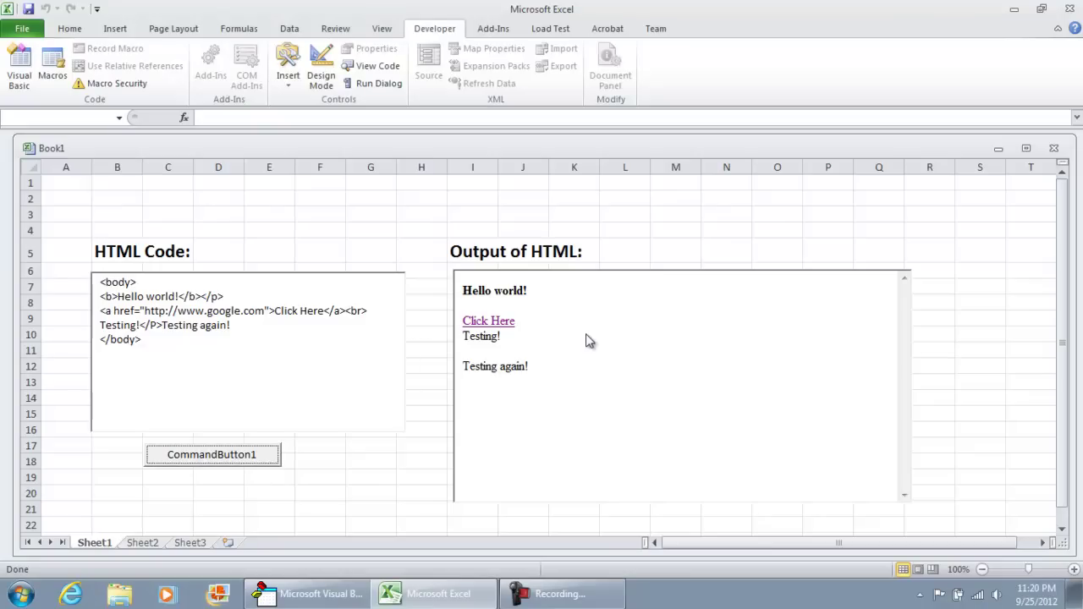
click(237, 214)
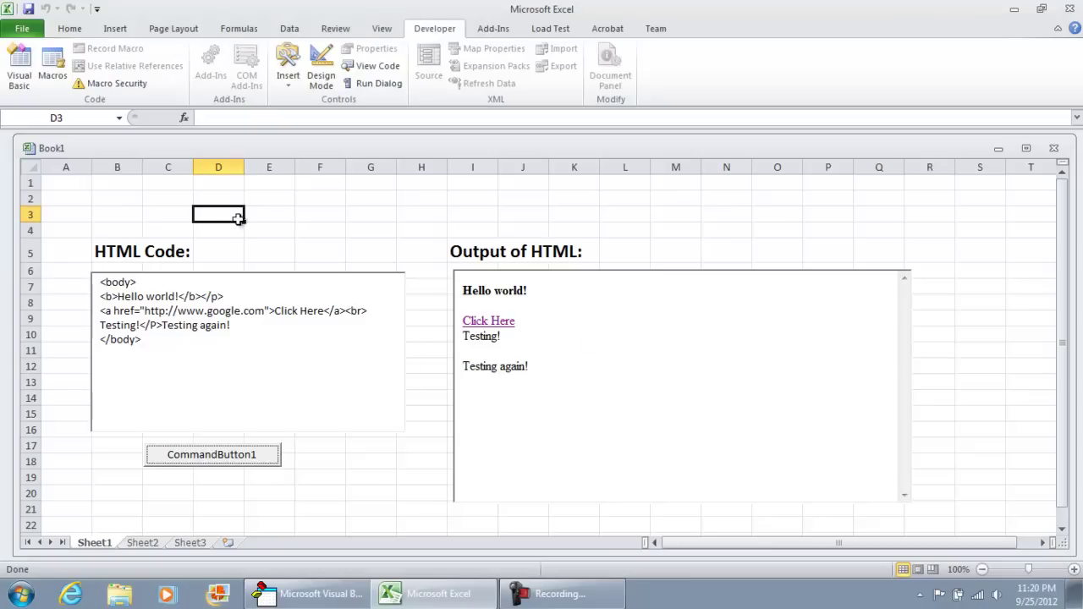
Minimize the Book1 window and create a new blank workbook
click(998, 151)
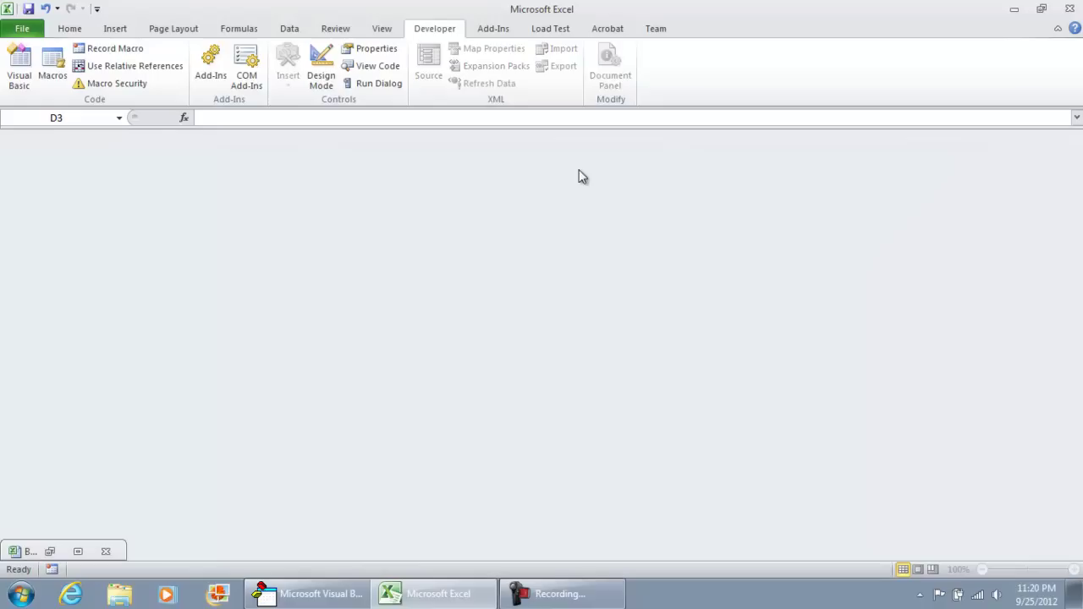
click(16, 30)
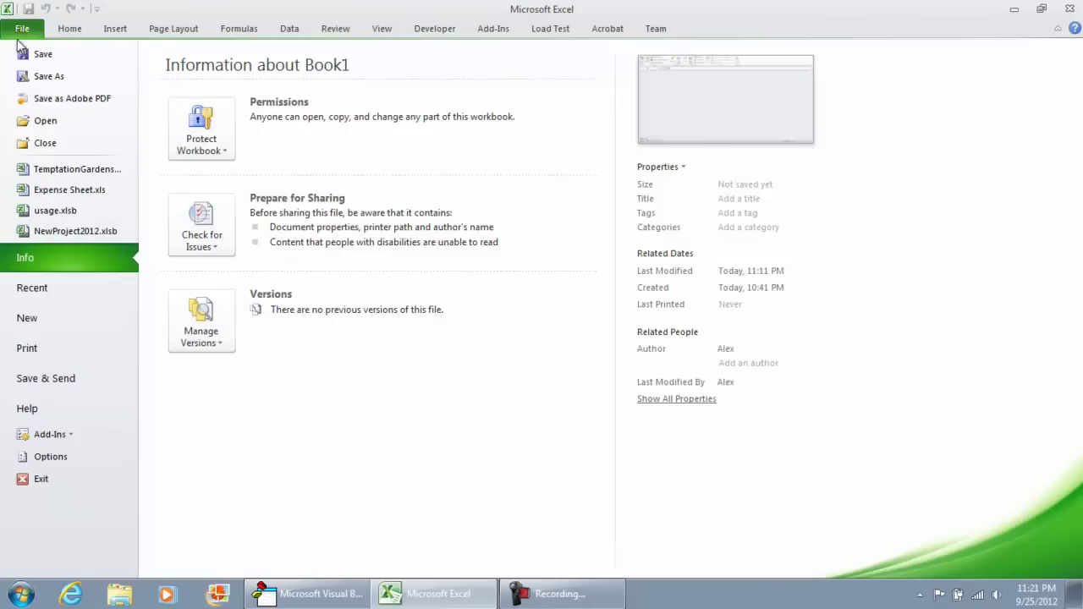
click(59, 317)
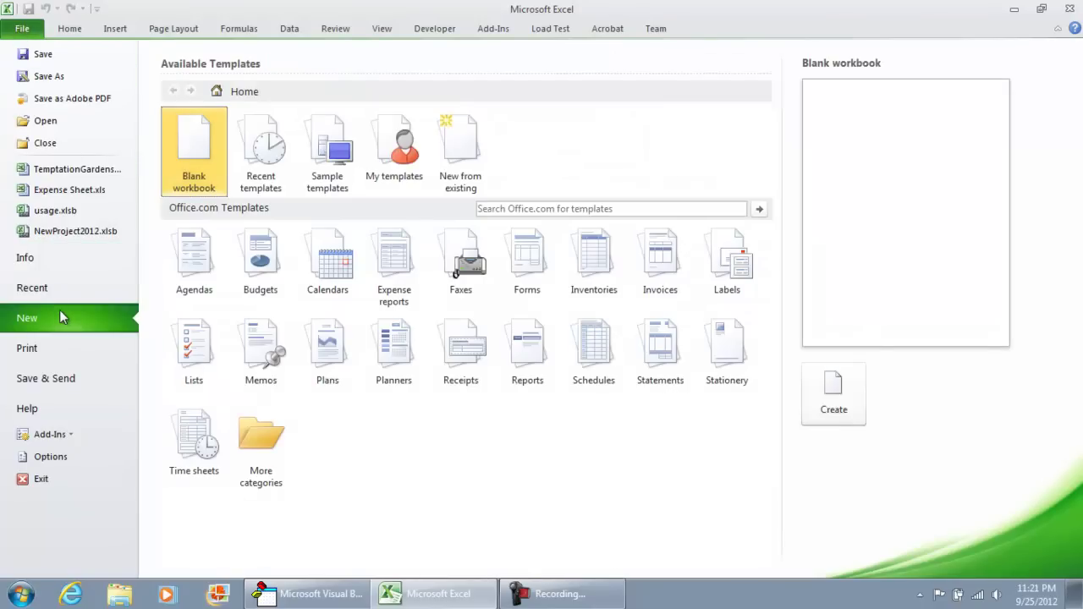
double_click(191, 140)
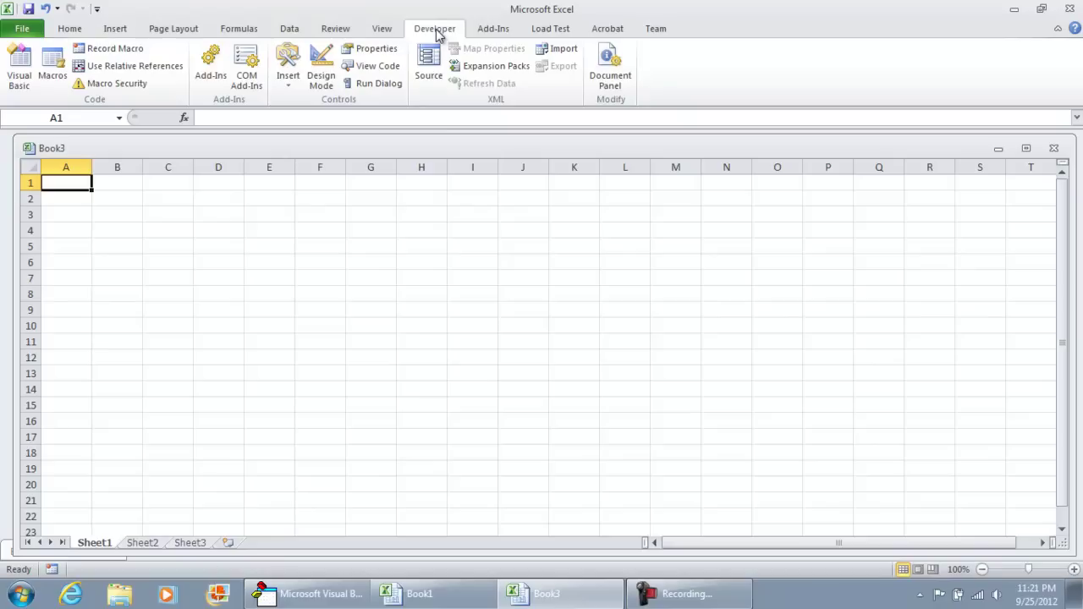
click(127, 228)
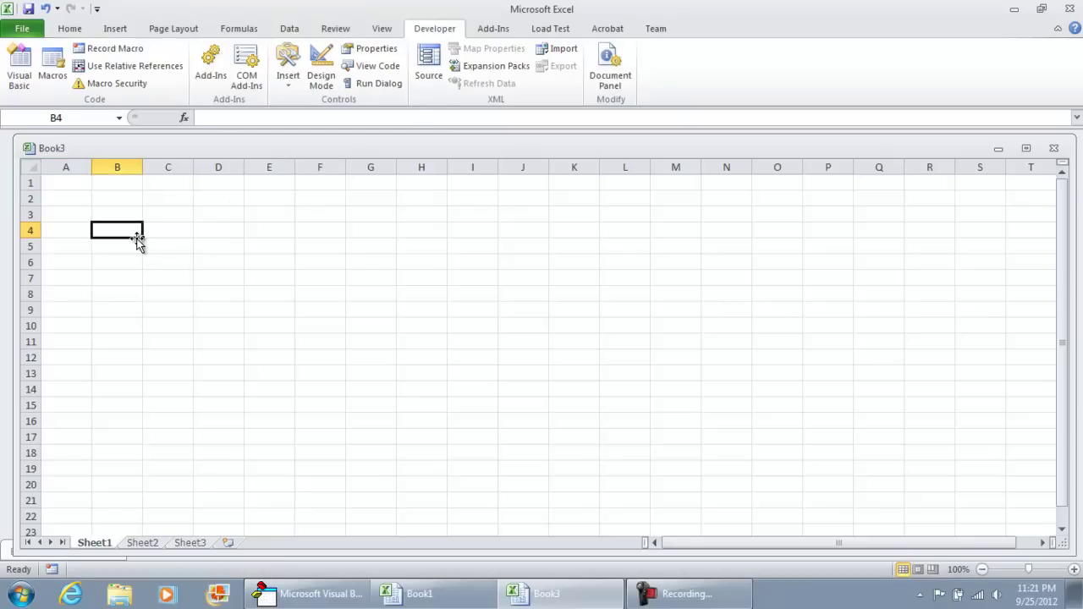
text(HTML)
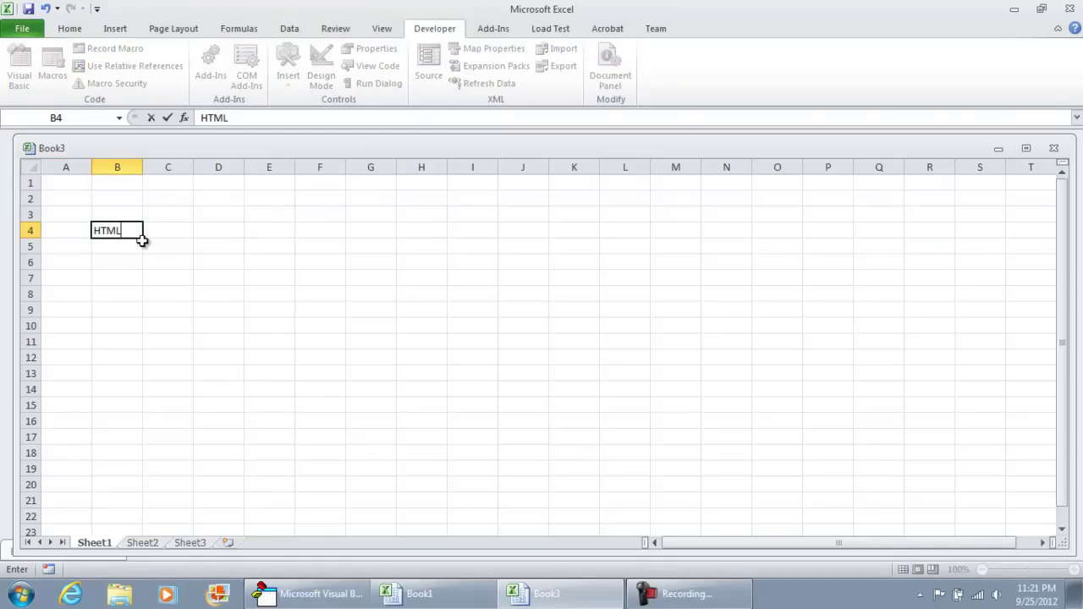
key(Escape)
key(shift+Down)
text(o)
key(BackSpace)
Enter the heading "HTML CODE" in cell B4 and format it bold at font size 16
click(141, 237)
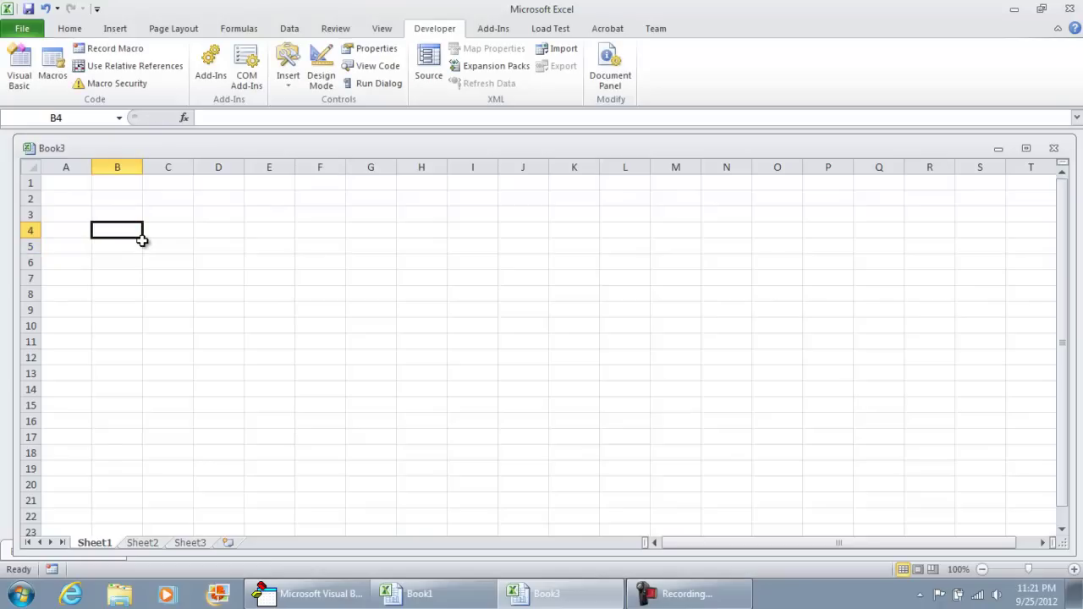
text(HTML CODE)
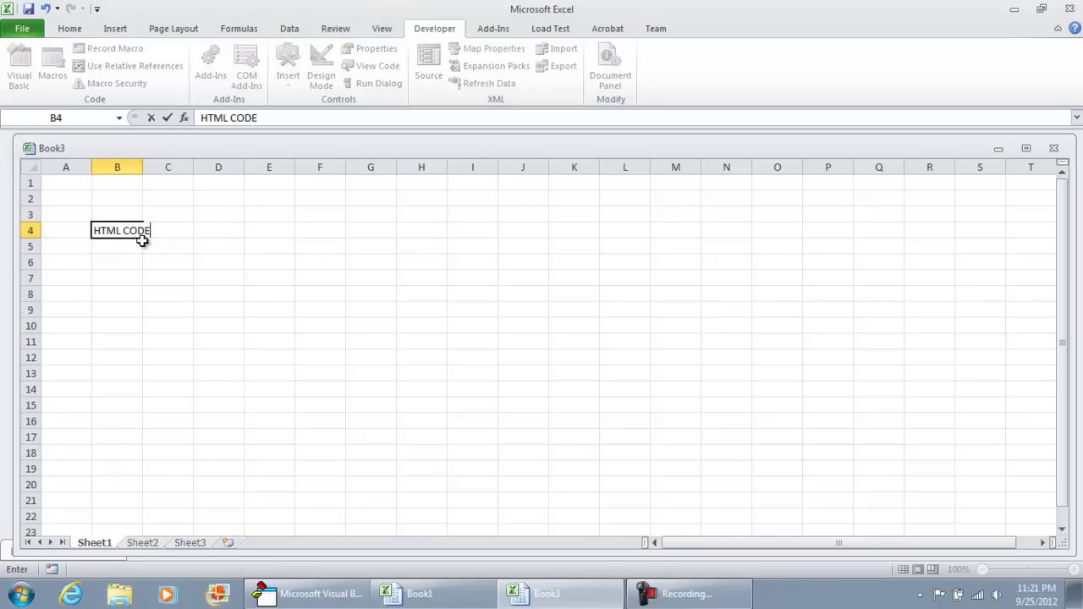
key(Return)
click(141, 234)
key(ctrl+b)
click(70, 28)
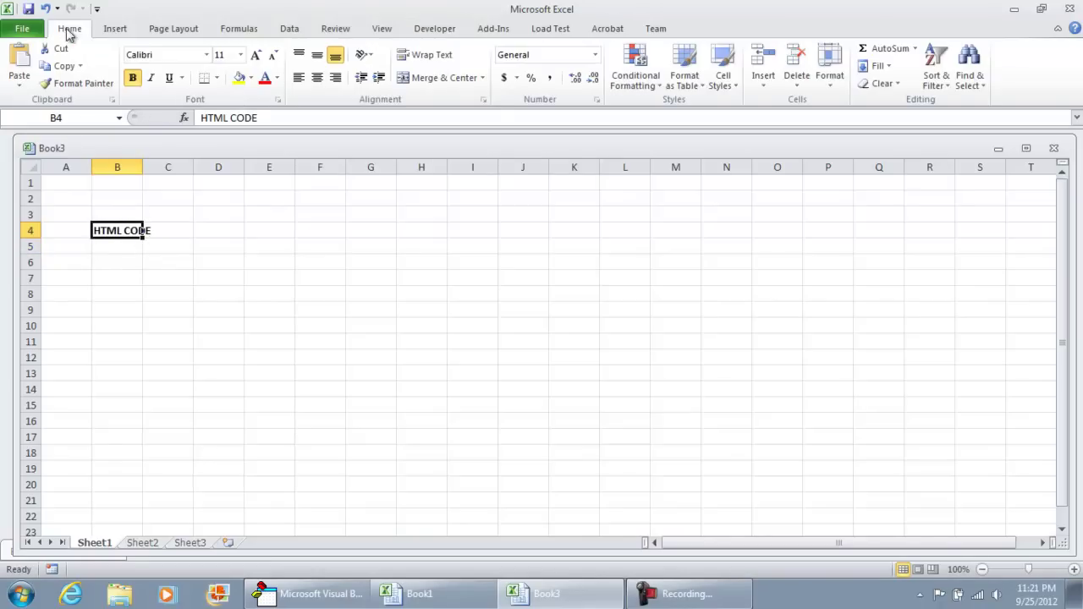
click(228, 60)
text(14)
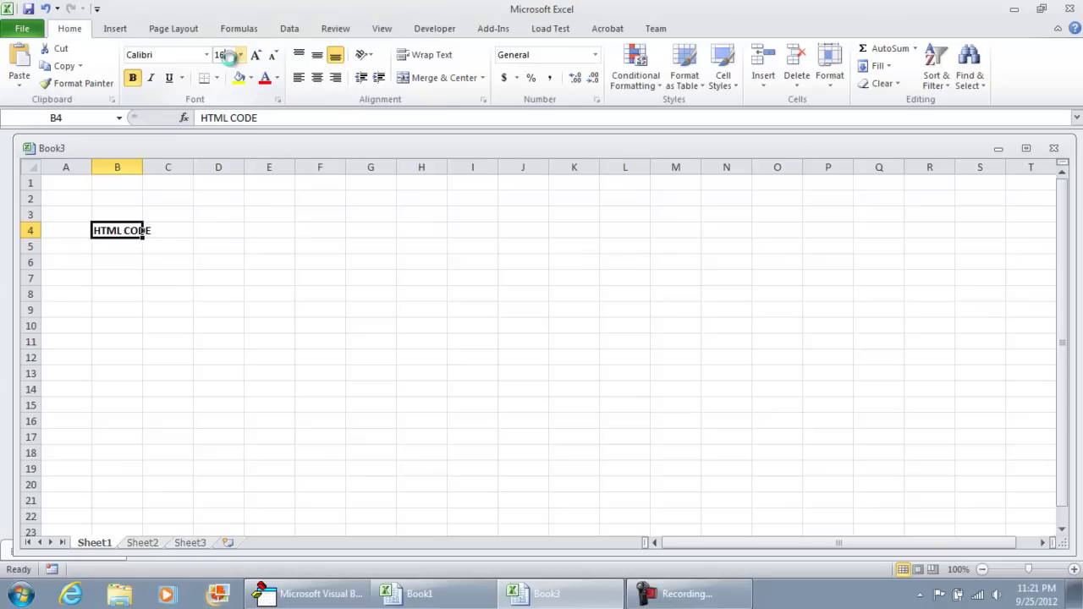
key(Return)
click(106, 251)
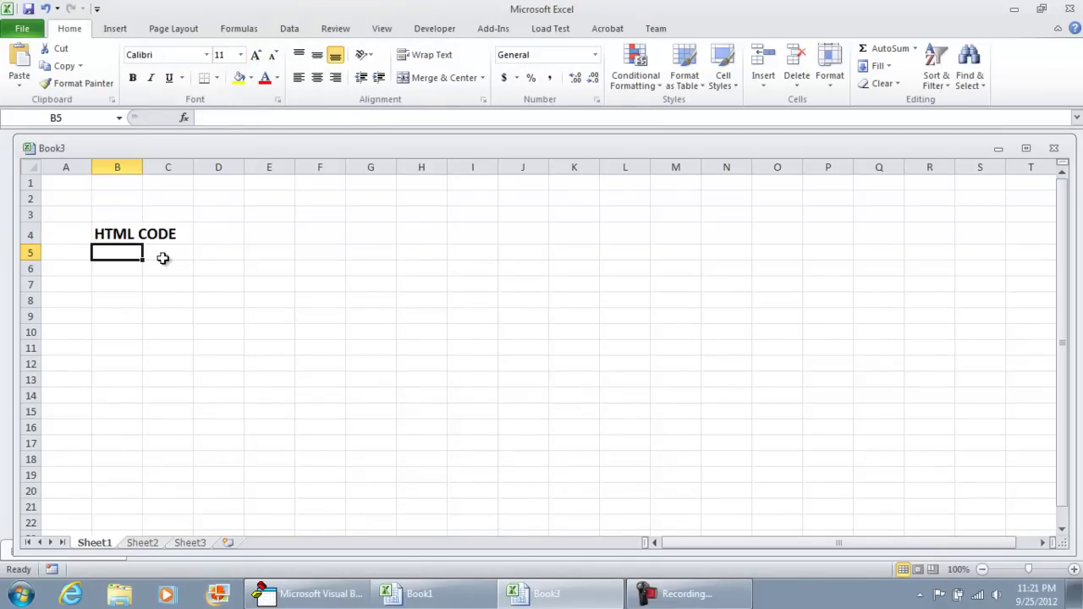
Draw an ActiveX text box directly below the HTML CODE heading, about 171 points high, spanning roughly B5 to G16
click(427, 33)
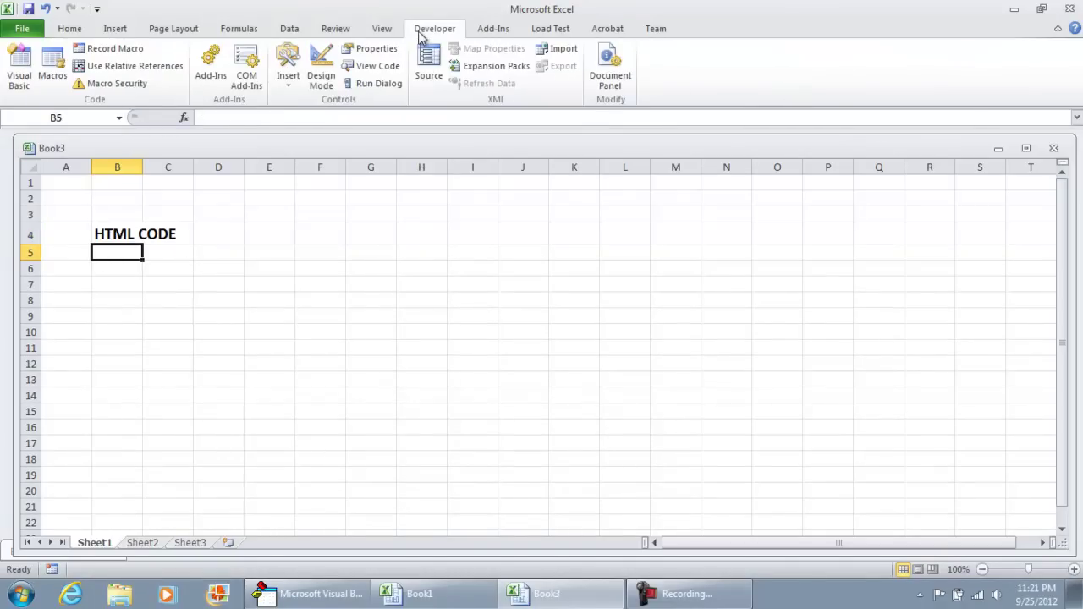
click(288, 82)
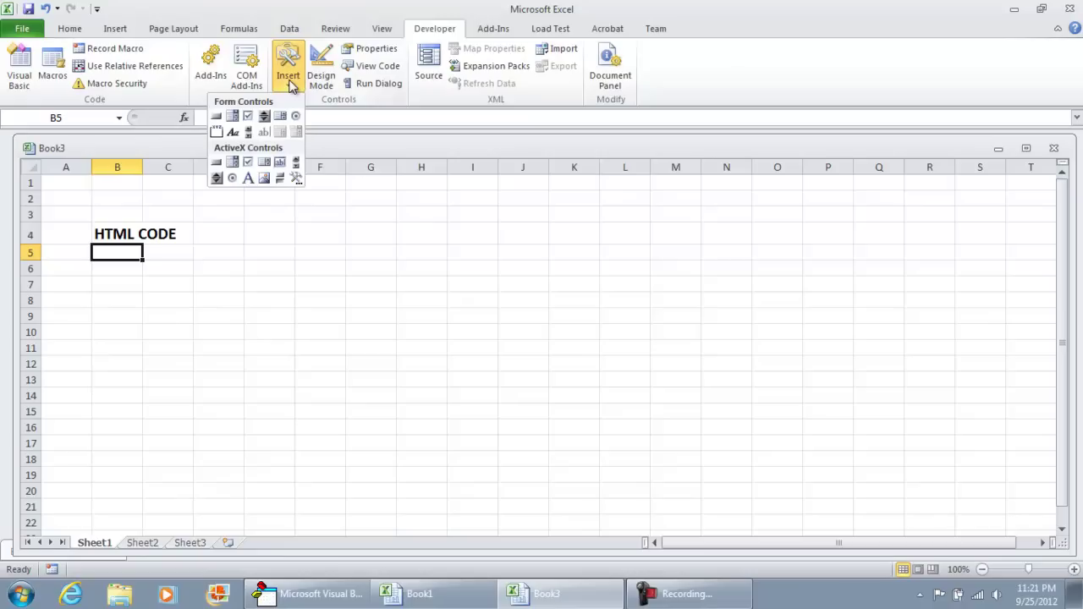
click(281, 162)
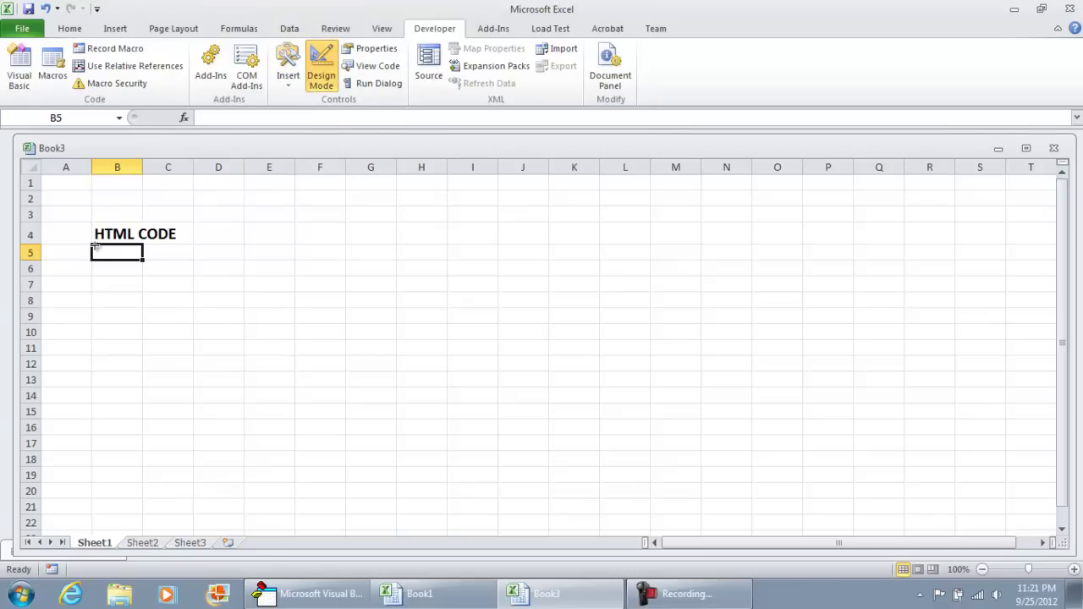
drag(93, 245, 378, 426)
Set the new text box's MultiLine property to True and close its properties
right_click(323, 325)
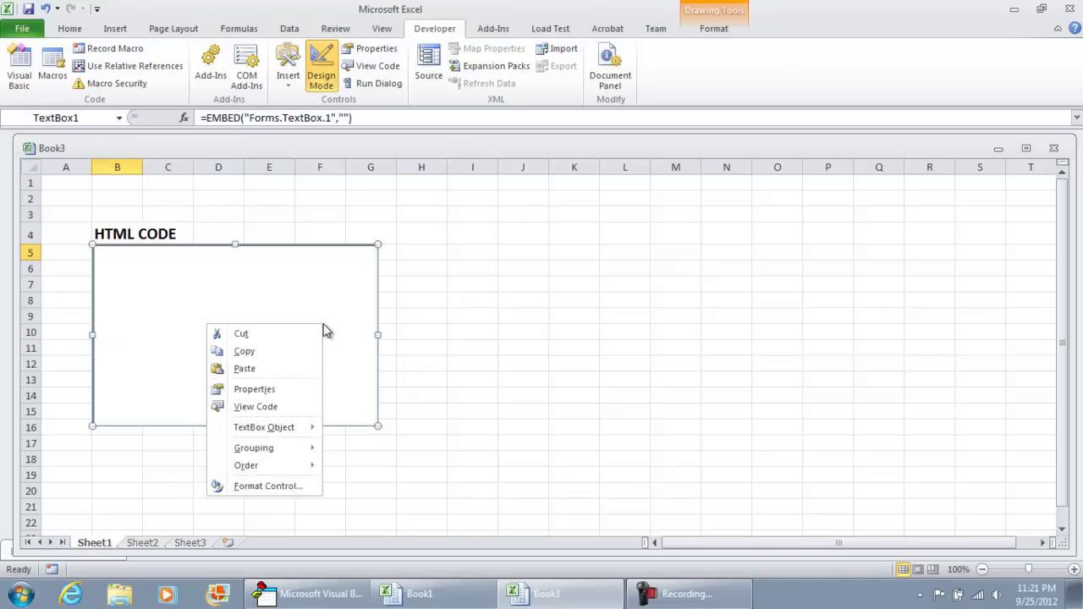
click(254, 389)
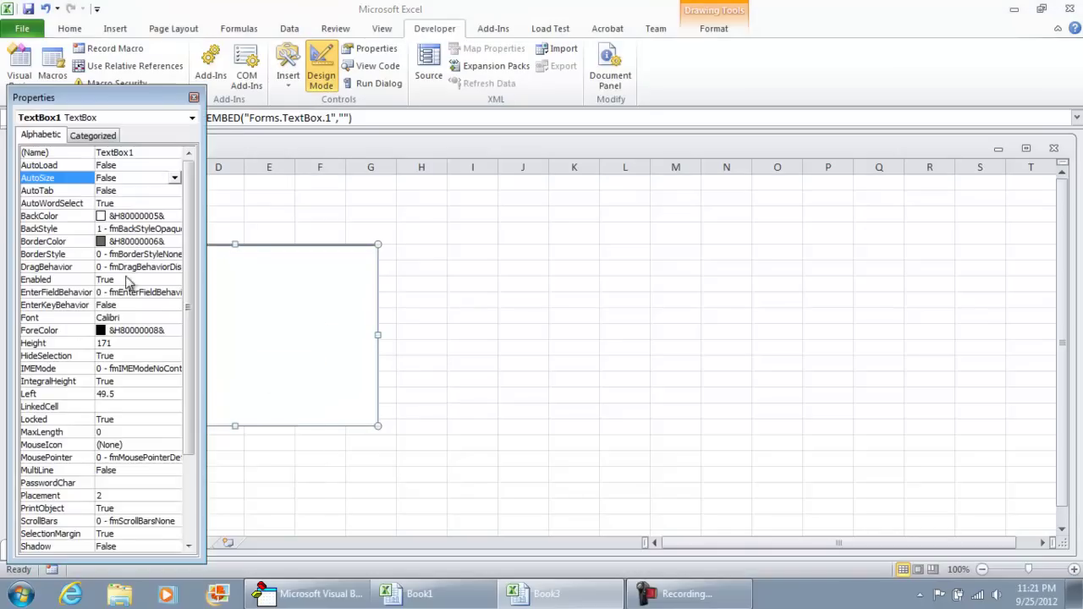
click(79, 330)
click(88, 473)
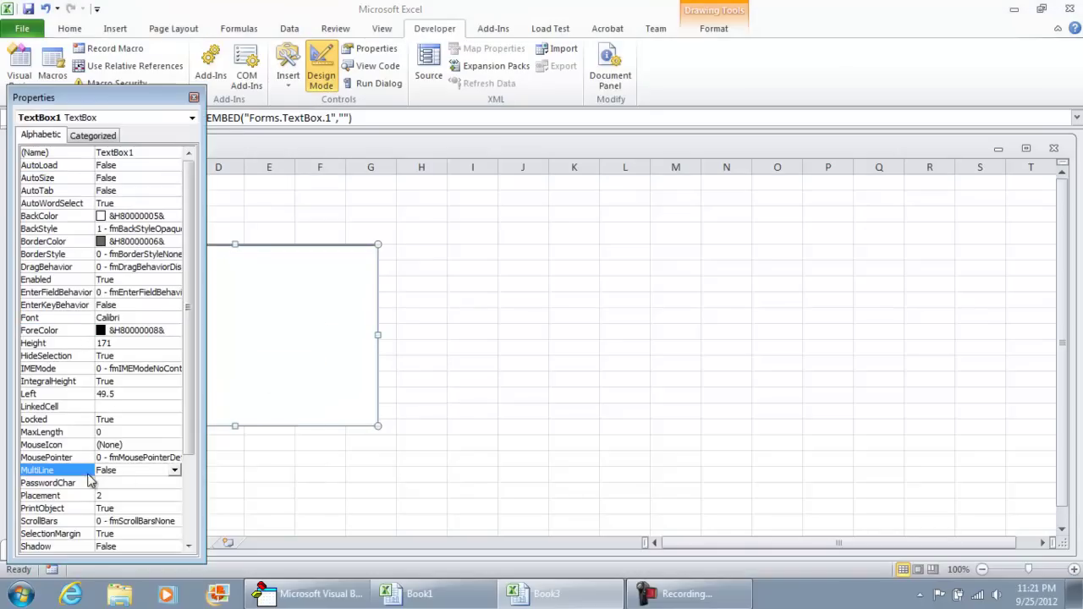
click(174, 471)
click(144, 490)
click(193, 97)
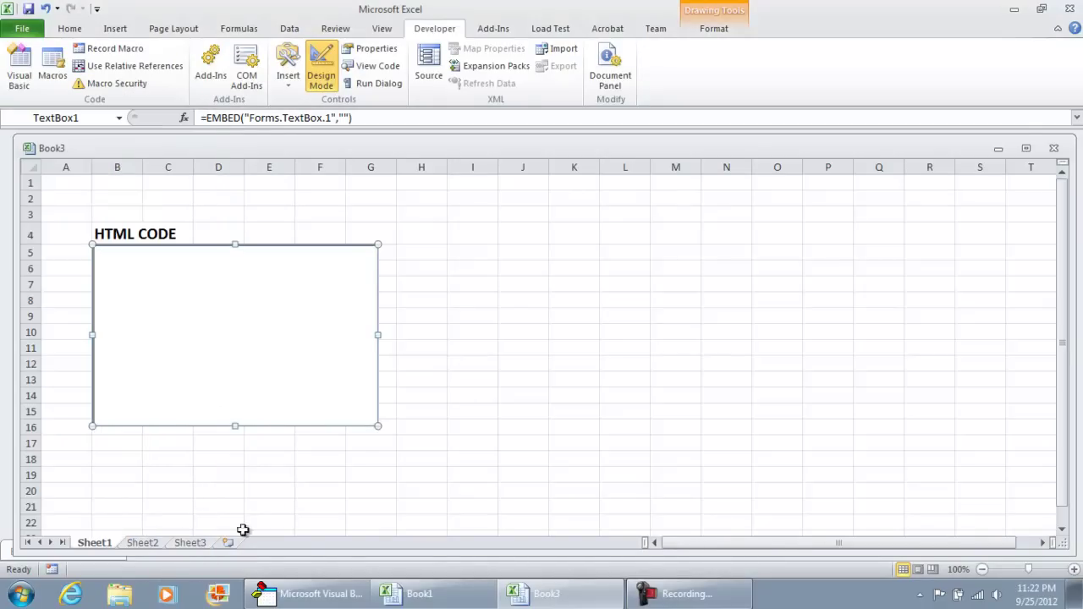
click(321, 75)
click(193, 316)
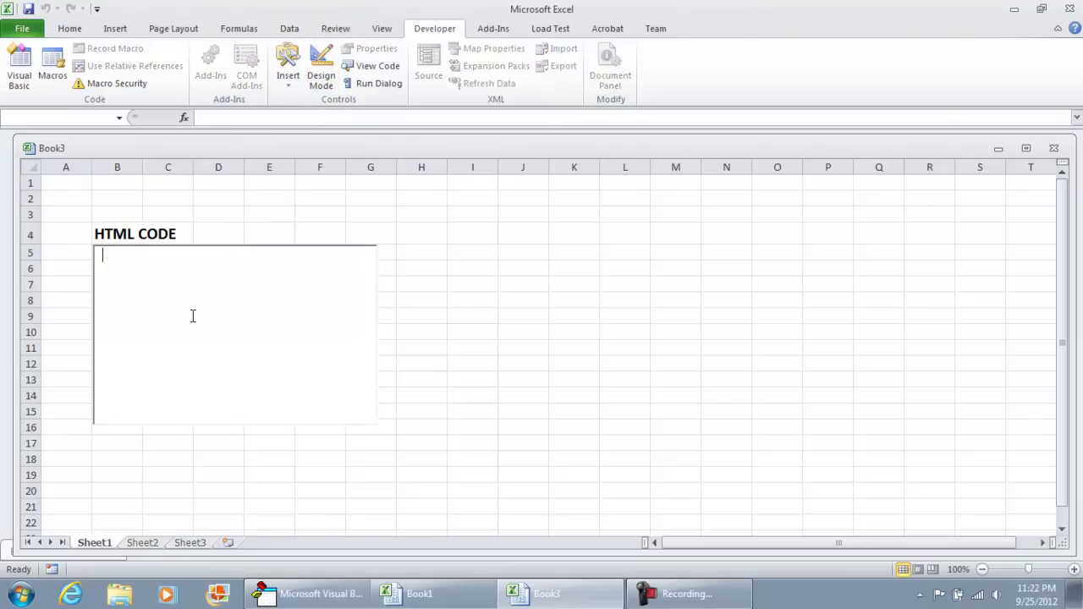
text(<)
text(body)
text(</body)
text(<a href=)
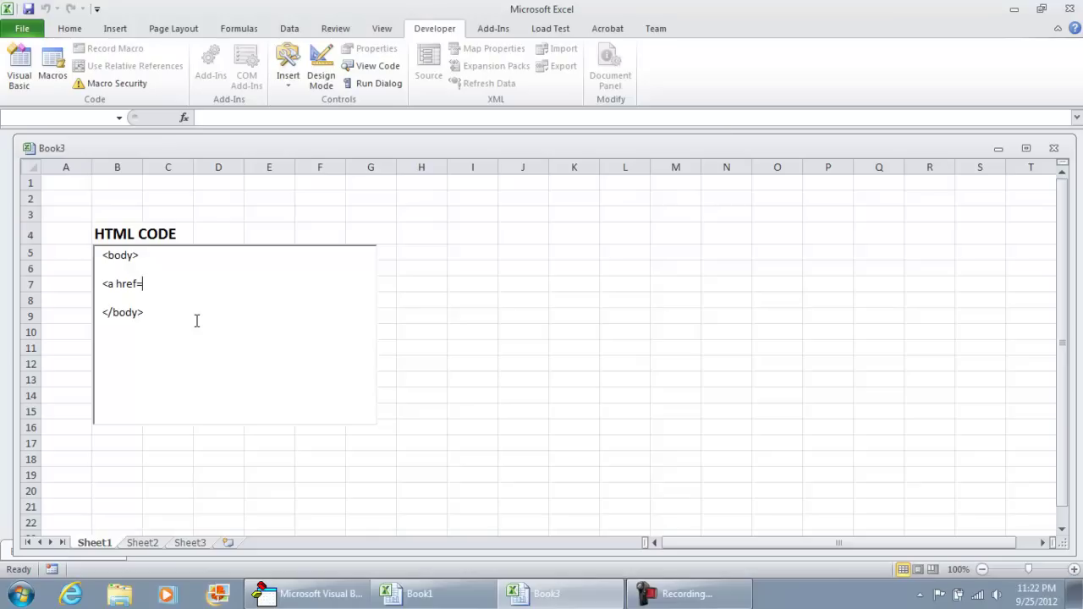
text("http://www.google.com)
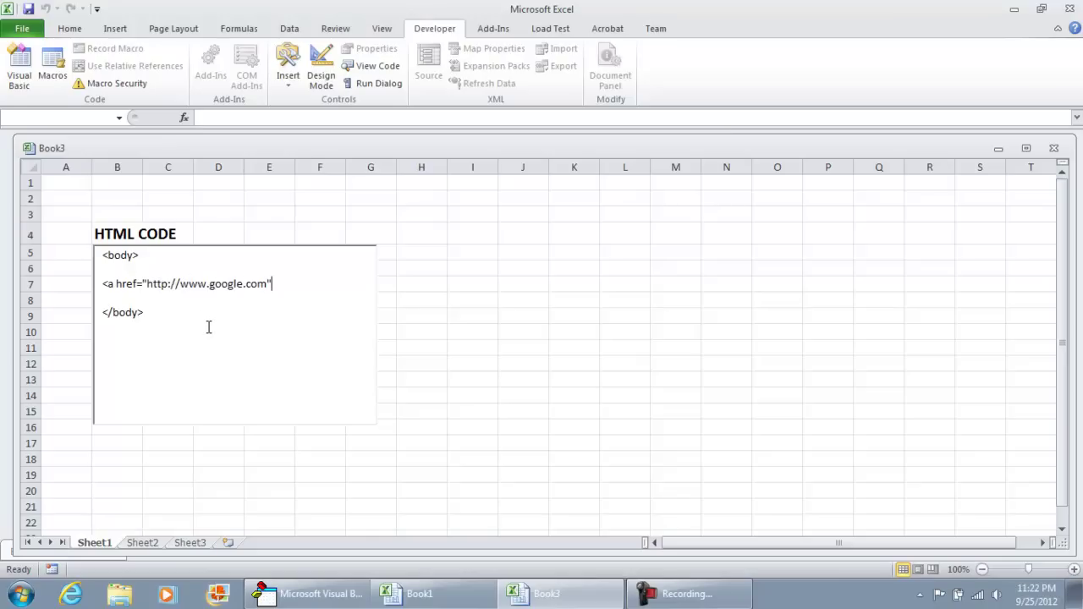
text(">Click here</a>)
Enter the heading "Output HTML" in cell I4 and format it bold at font size 14
click(503, 235)
click(483, 236)
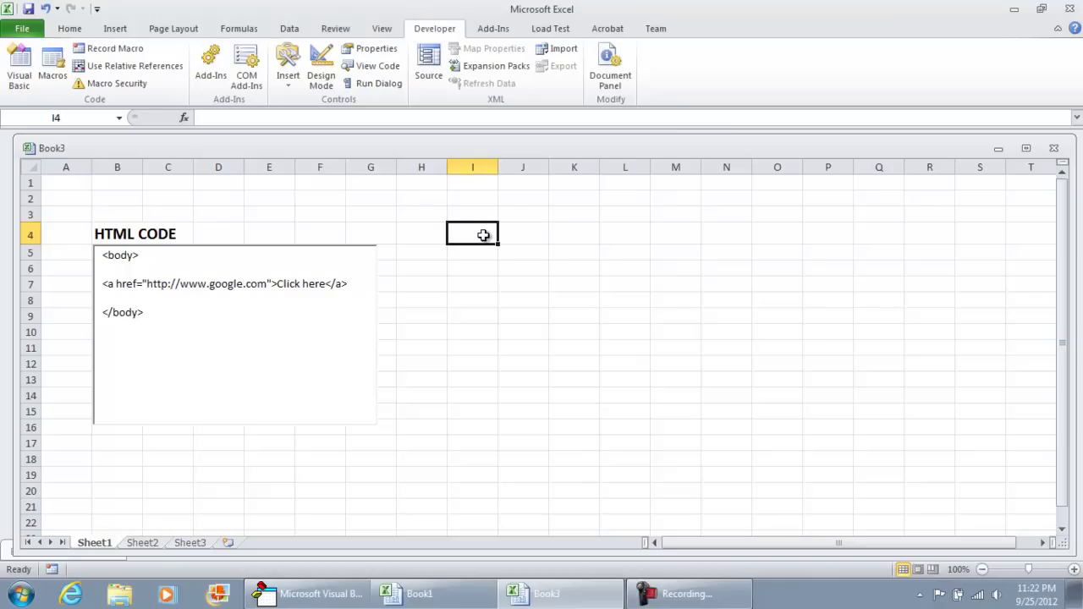
text(Output HTML)
key(Up)
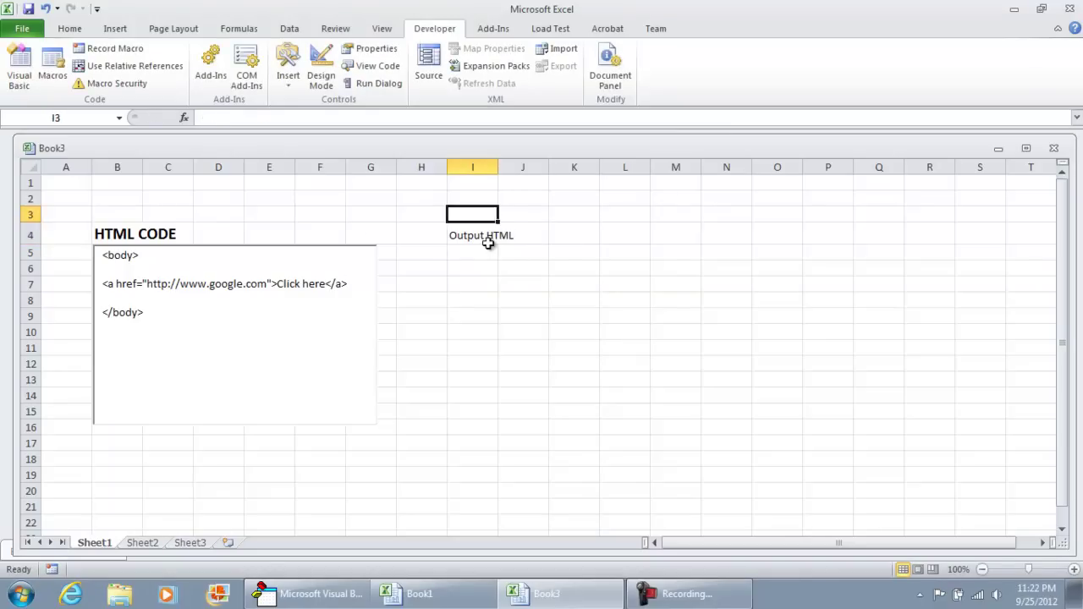
click(488, 243)
key(ctrl+b)
click(71, 29)
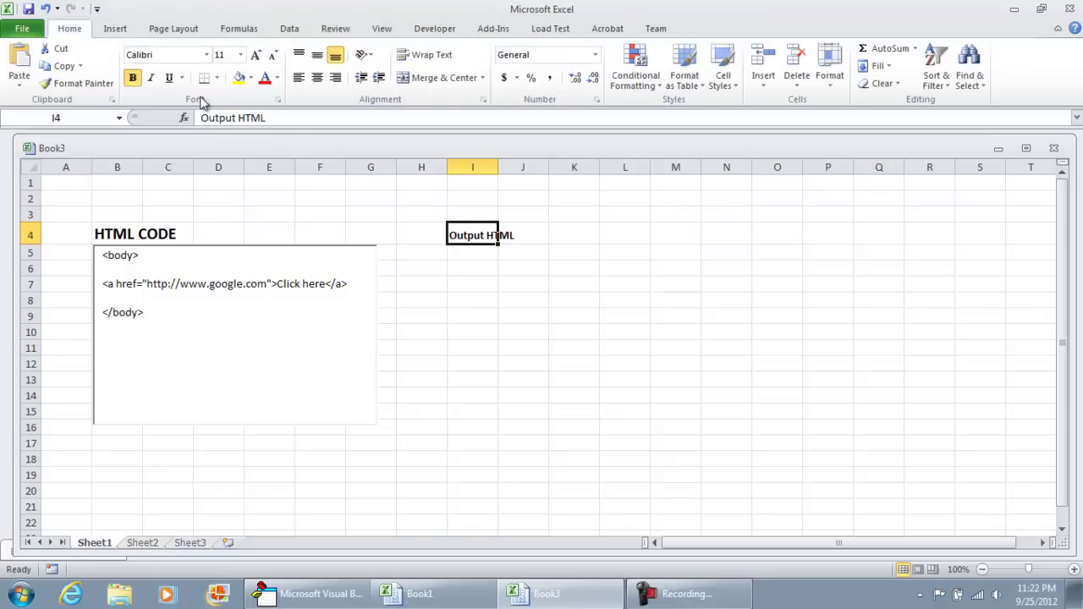
click(220, 55)
text(14)
key(Return)
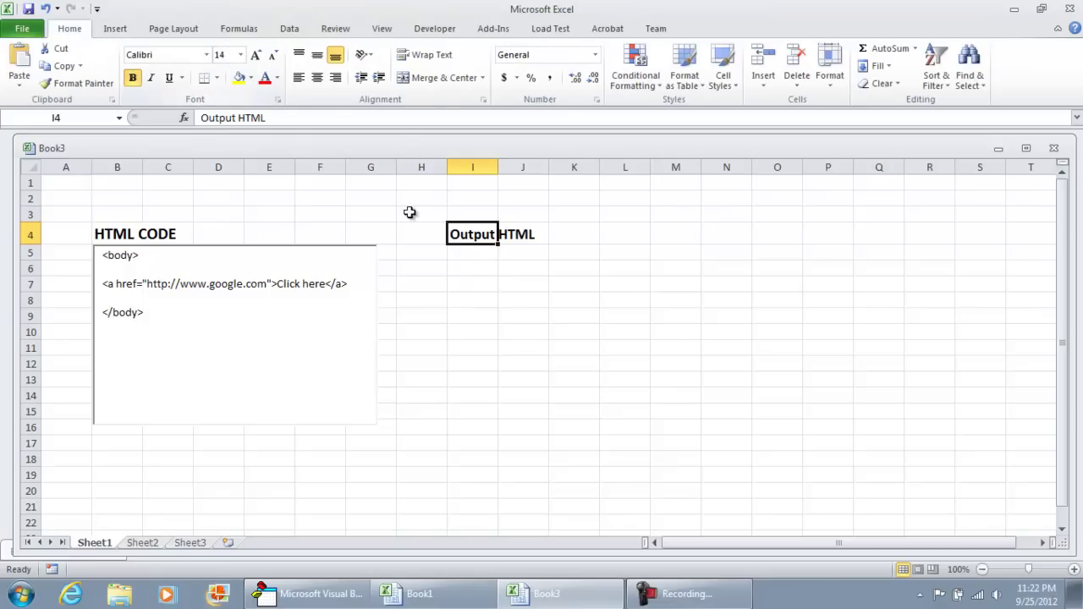
Insert a Microsoft Web Browser ActiveX control directly below the Output HTML heading, spanning roughly I5 to S16
click(484, 267)
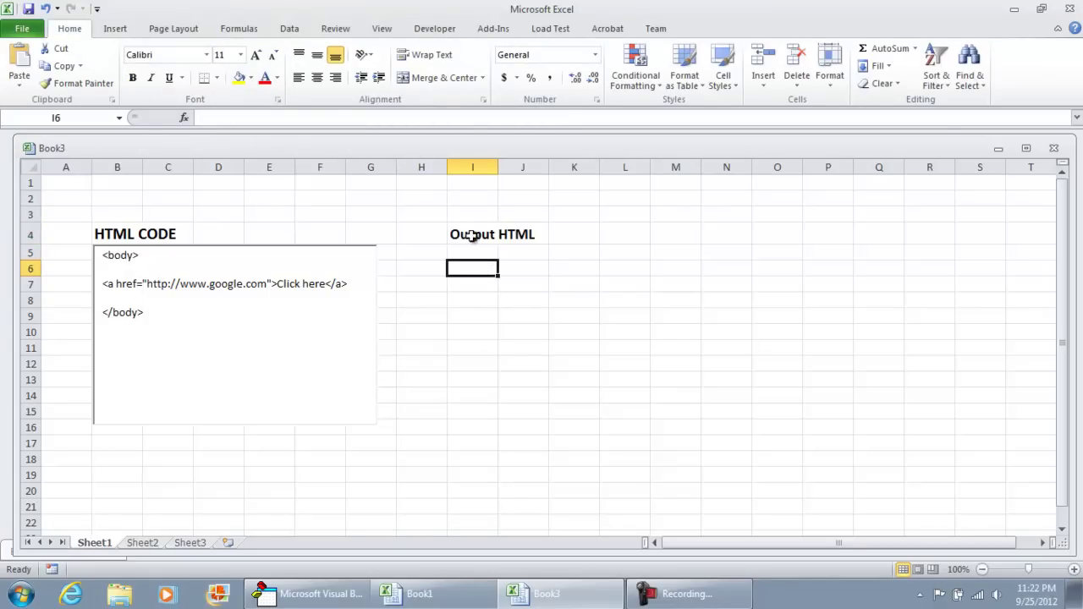
click(476, 252)
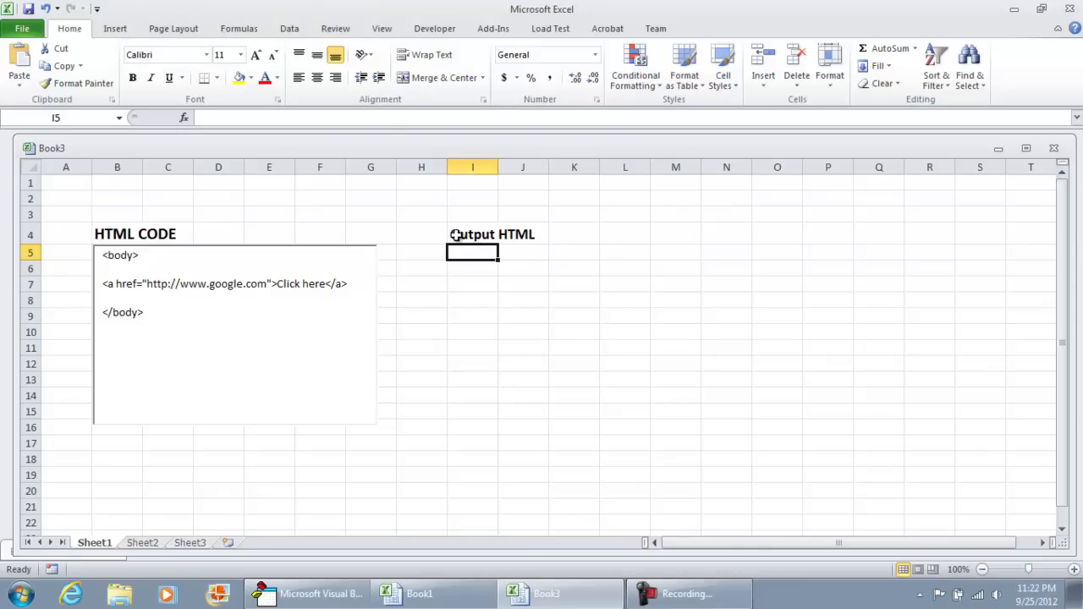
click(451, 31)
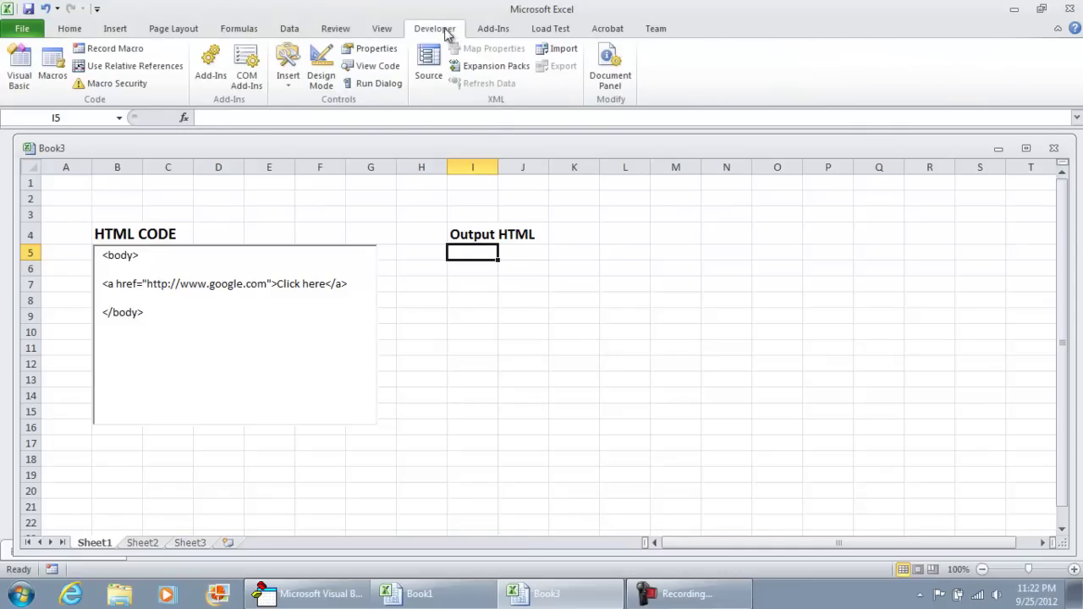
click(288, 75)
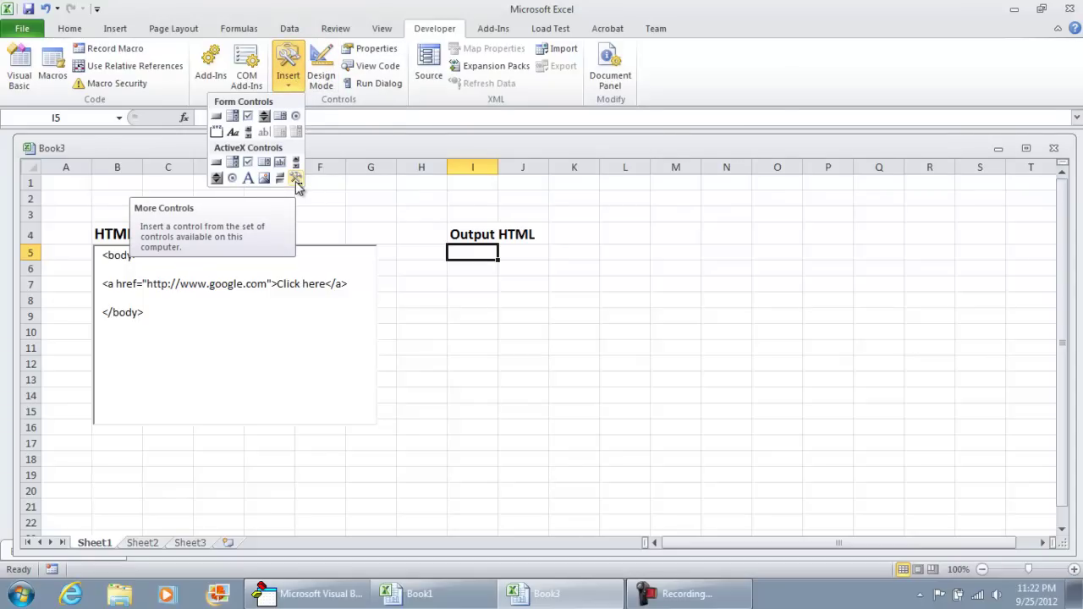
click(295, 178)
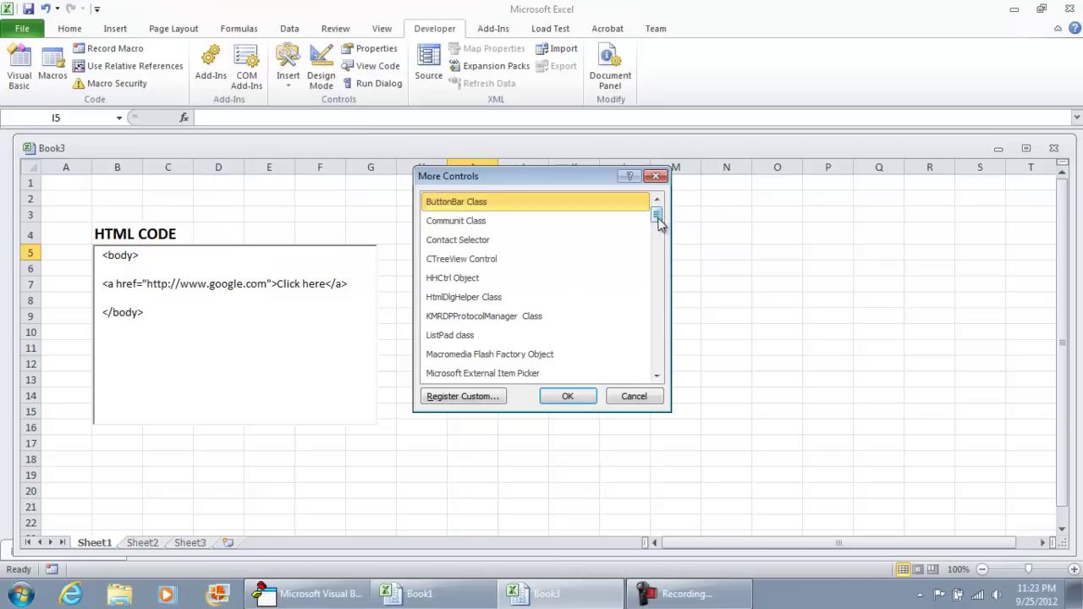
drag(657, 212, 665, 336)
click(576, 347)
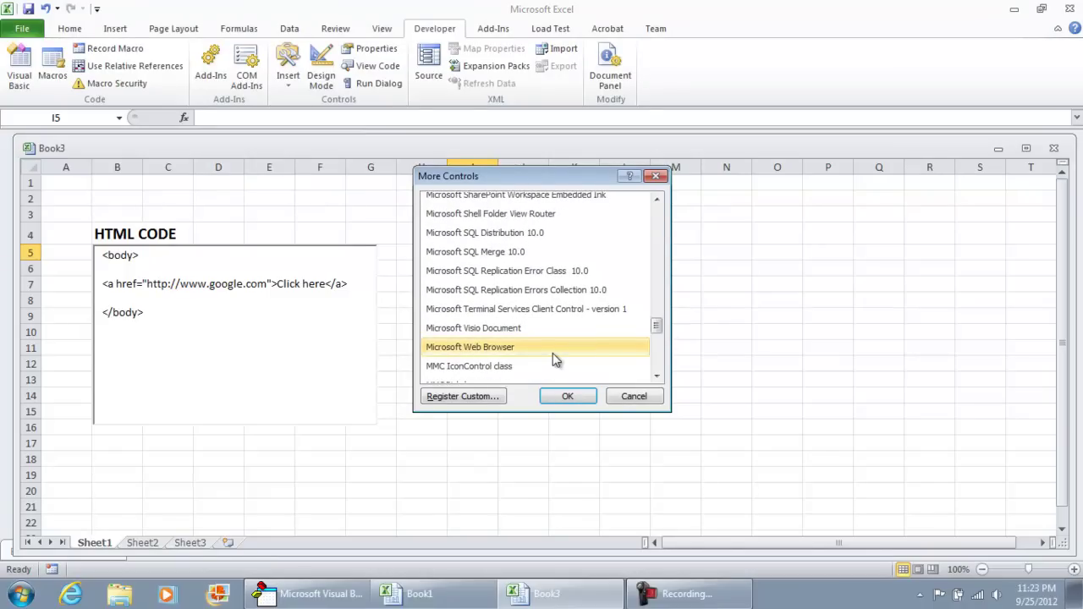
click(565, 396)
drag(449, 250, 949, 425)
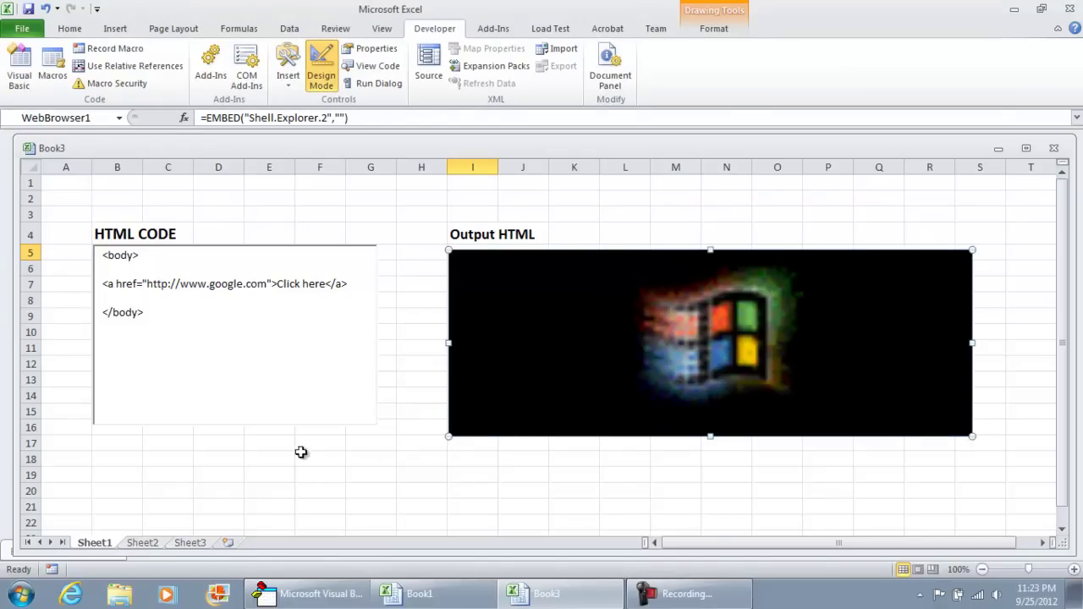
Draw an ActiveX command button centred below the HTML code text box, about 100 by 29 points, across rows 17 to 19
click(287, 74)
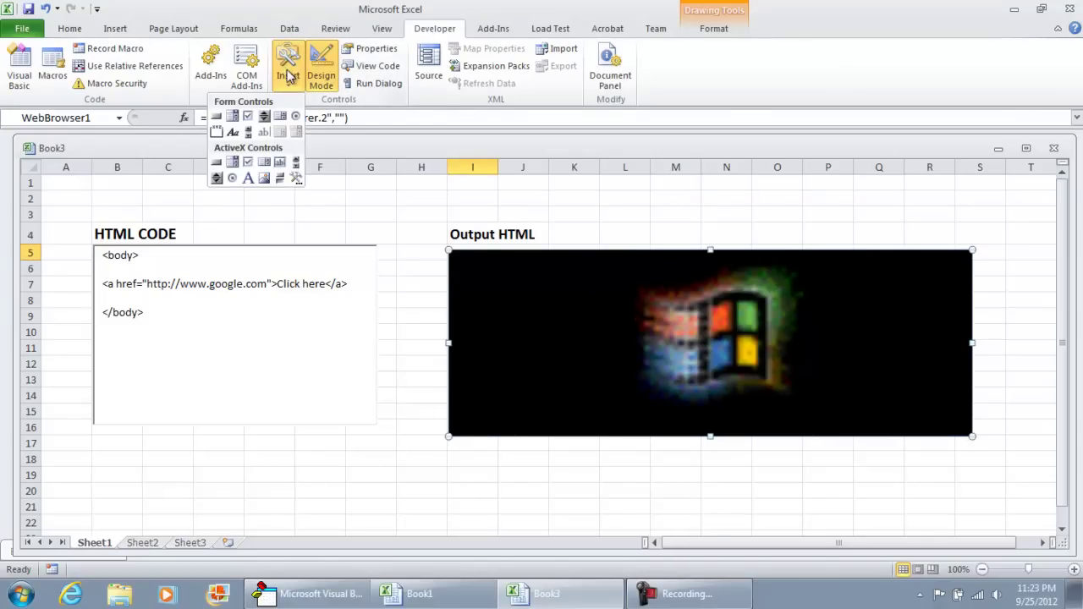
click(215, 166)
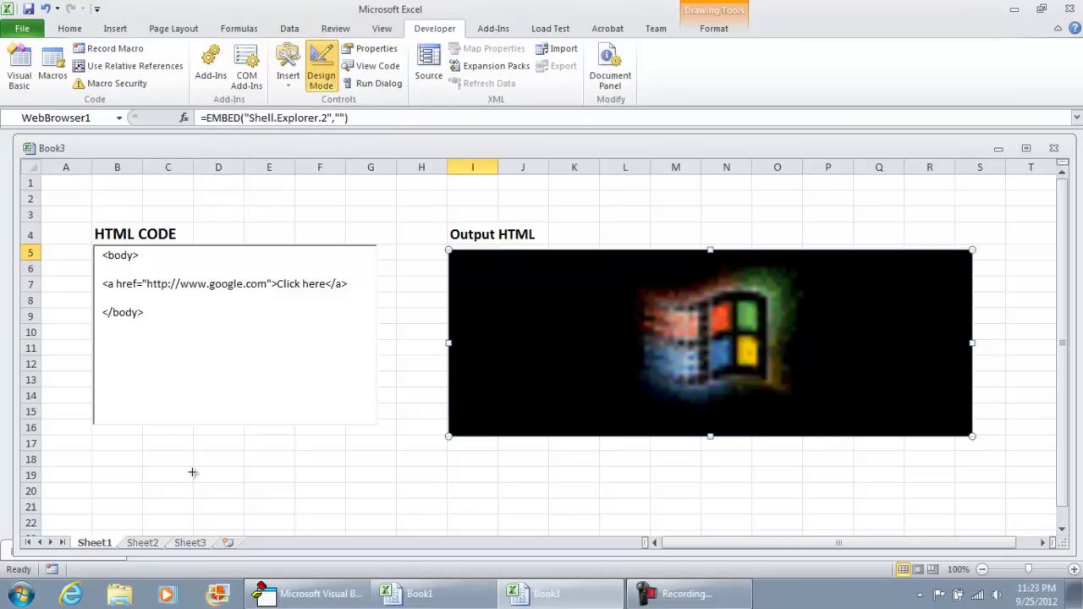
mouse_move(187, 446)
mouse_down()
mouse_move(282, 460)
mouse_move(293, 476)
mouse_up()
Set the command button's Caption property to GENERATE and close its properties
right_click(242, 471)
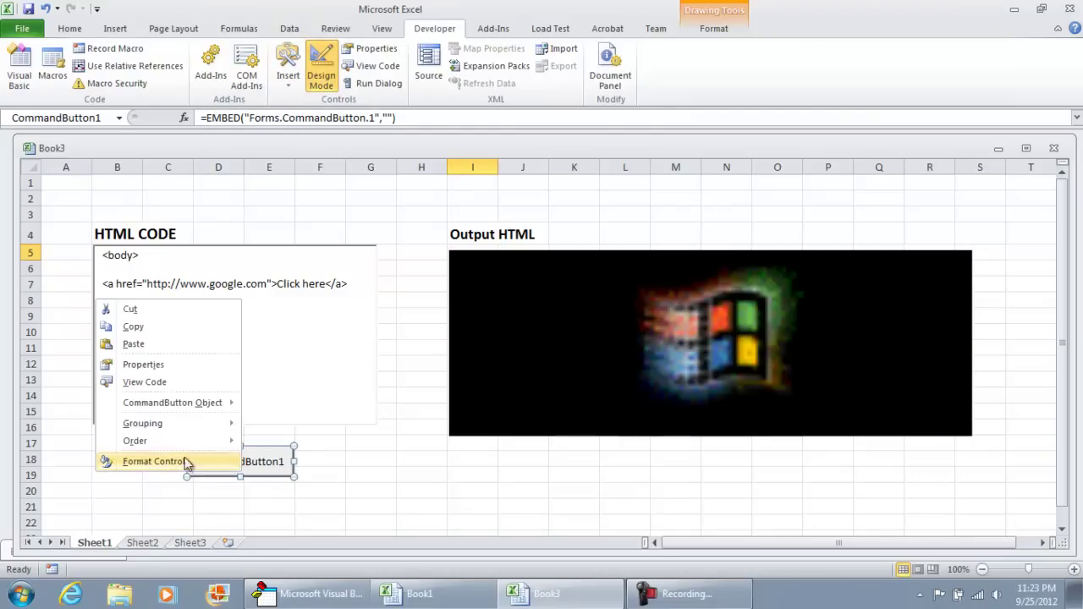
click(194, 365)
click(72, 227)
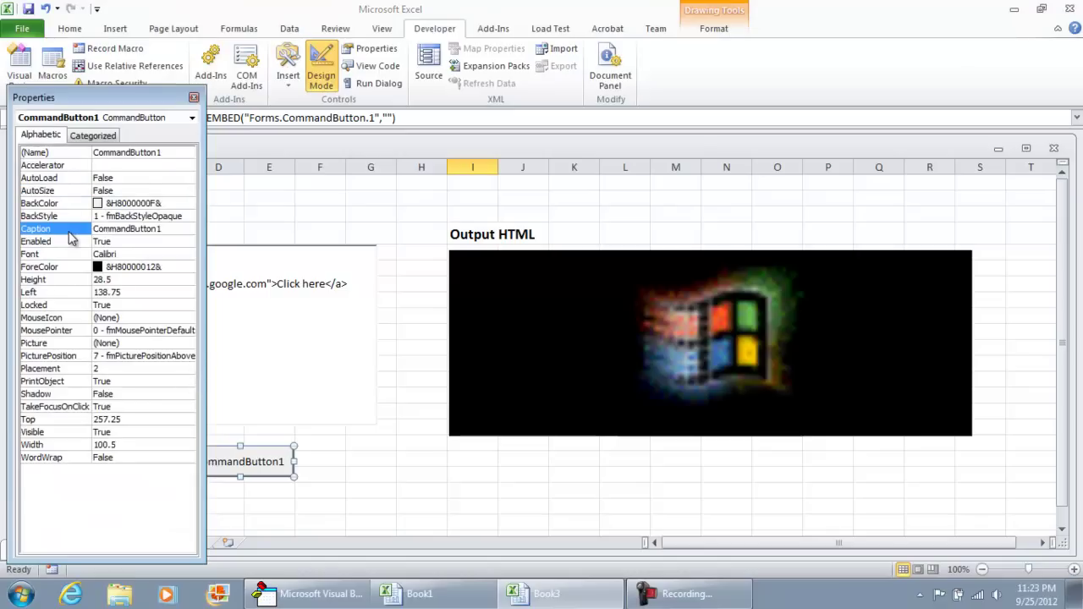
click(130, 232)
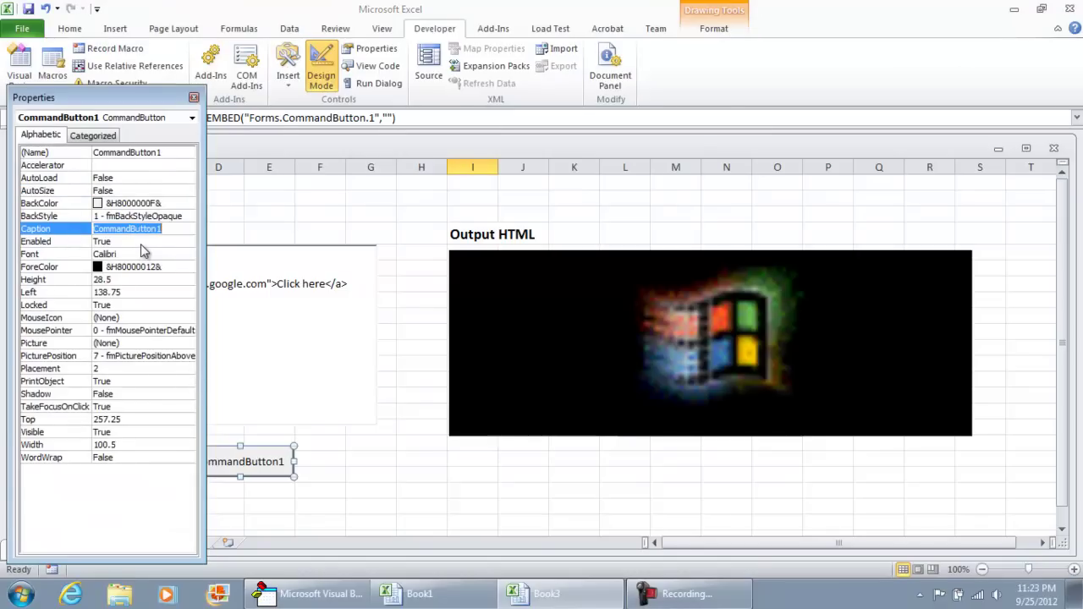
text(GENERATE)
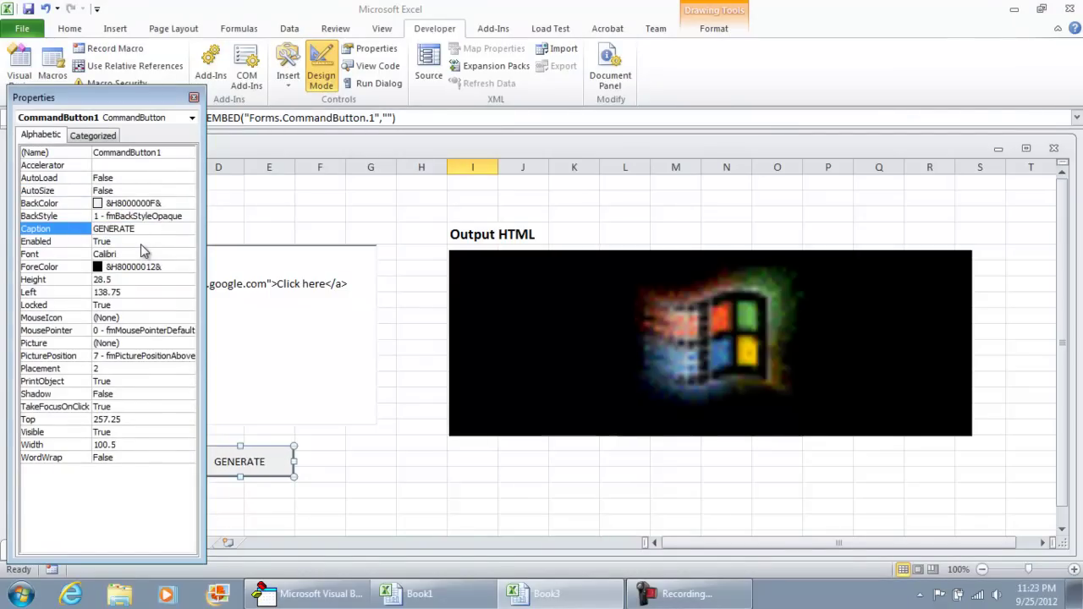
click(194, 97)
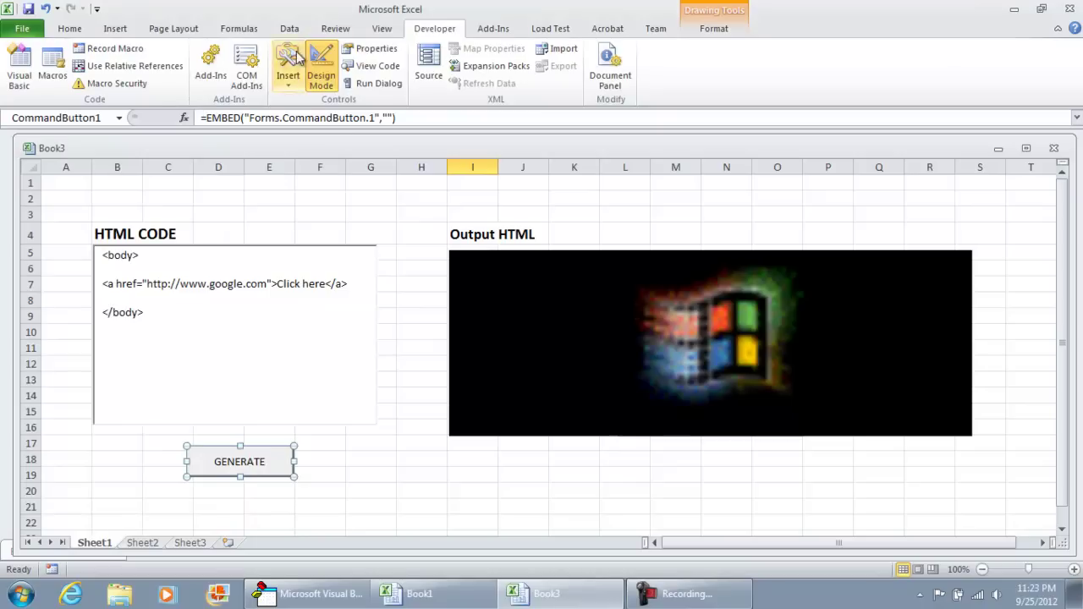
Open the GENERATE button's click procedure and add the line WebBrowser1.Navigate ("about:blank2")
double_click(270, 461)
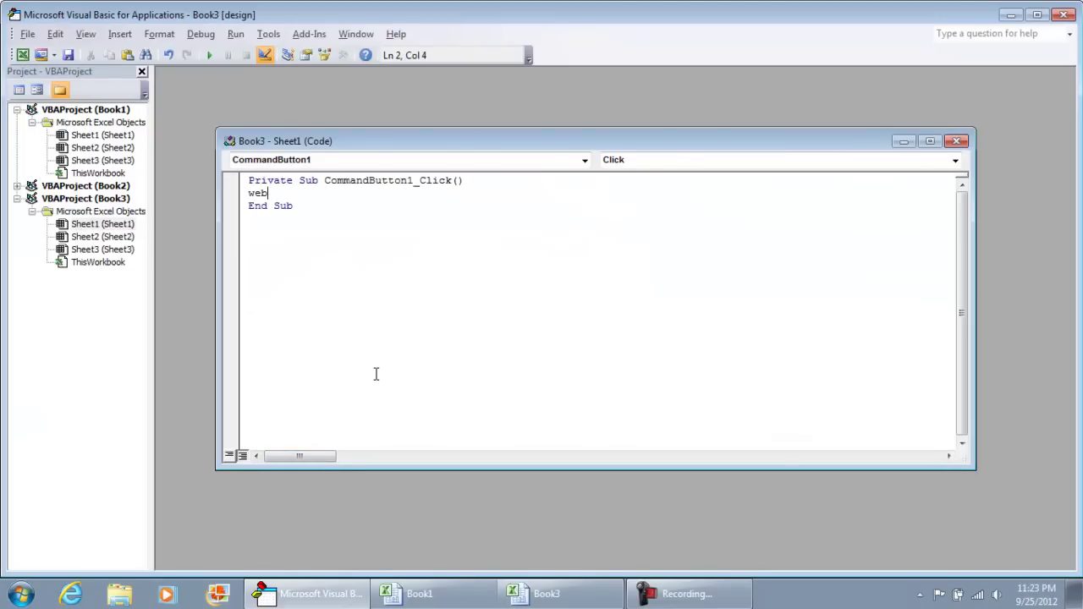
text(browser1.Navigate("a)
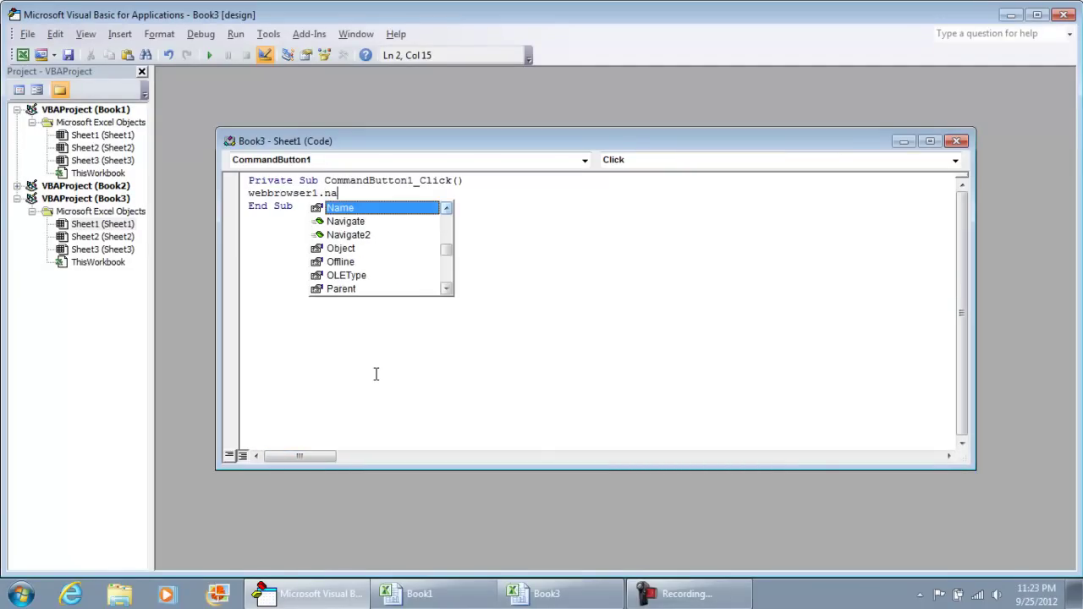
text(bout:blank2"))
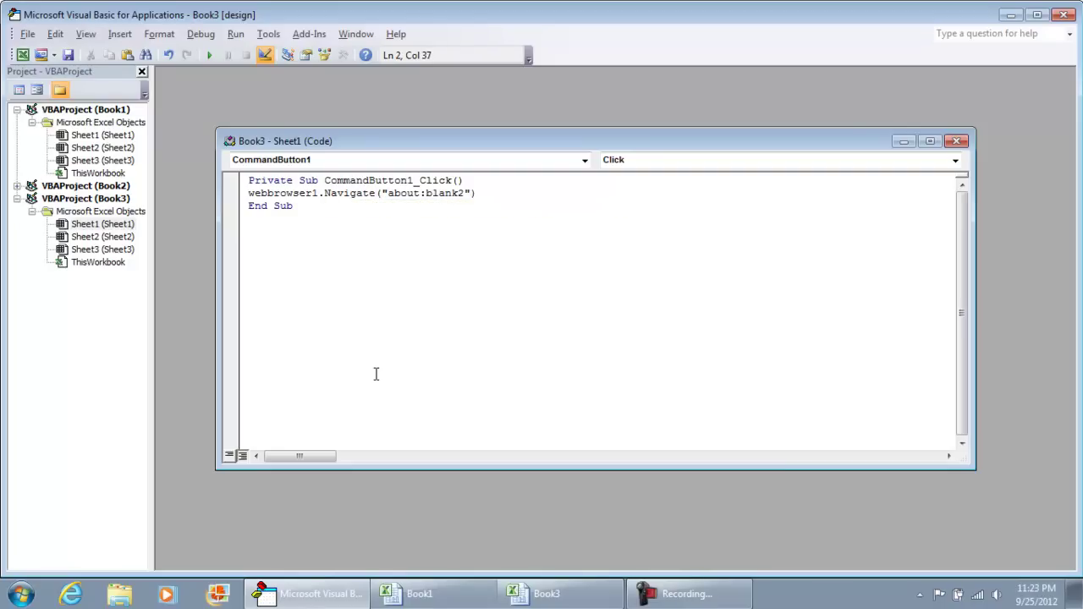
key(Return)
text(web)
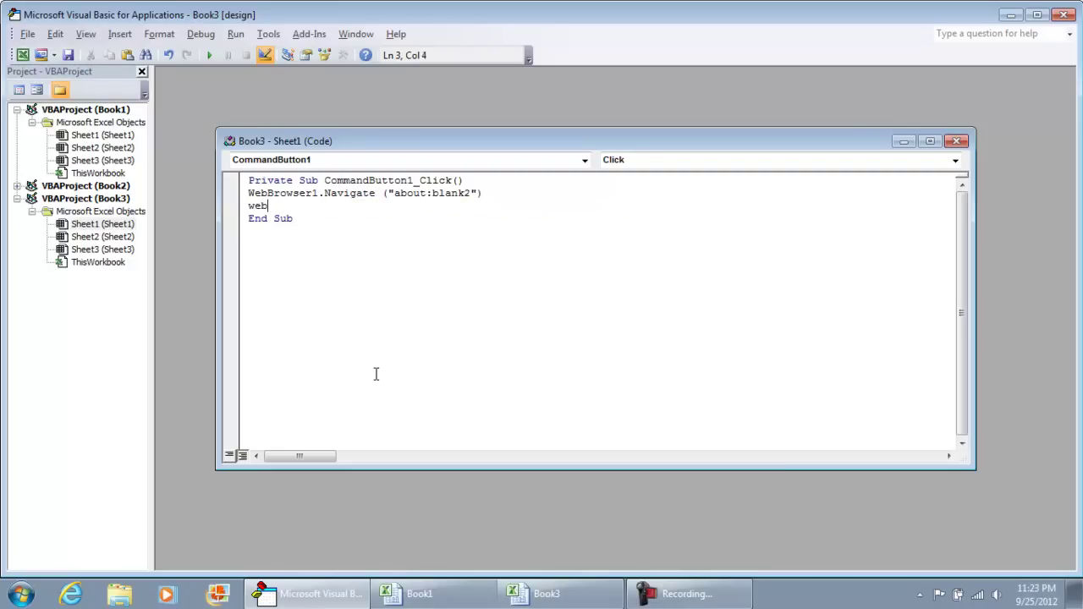
text(briwser1.nav)
drag(386, 214, 241, 207)
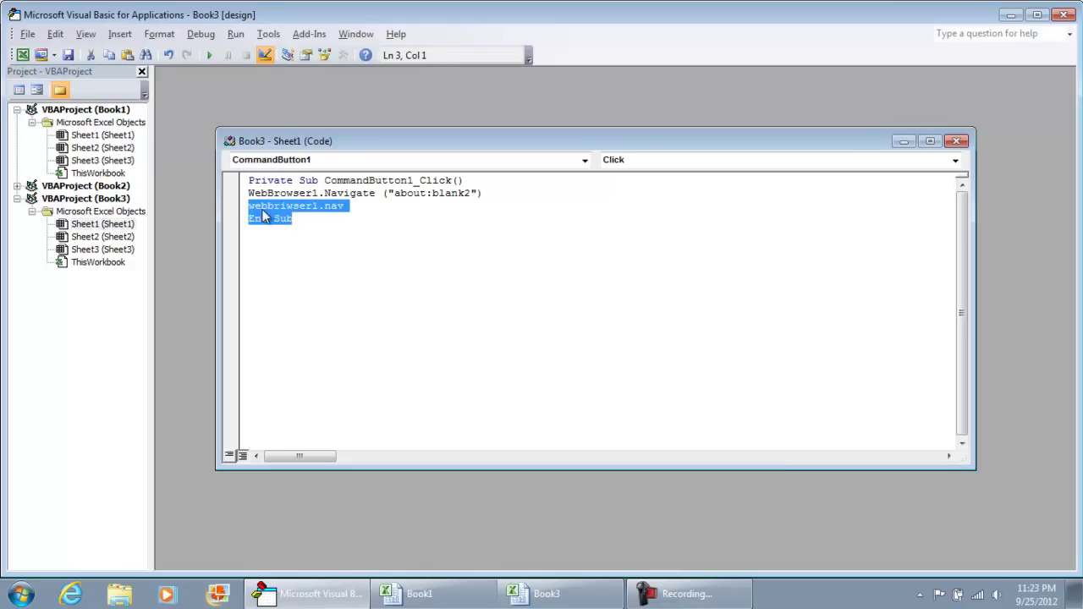
drag(360, 207, 249, 203)
key(BackSpace)
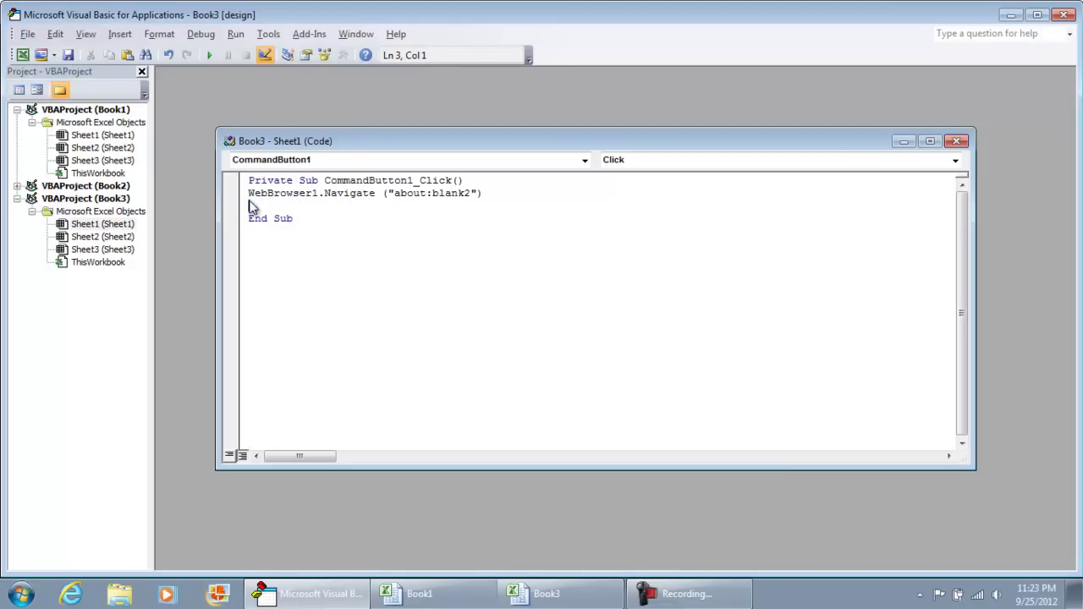
Duplicate the Navigate line beneath itself and edit the copy to read WebBrowser2.Navigate ("about:blank")
click(241, 193)
key(ctrl+c)
click(302, 206)
key(ctrl+v)
click(319, 206)
key(BackSpace)
text(2)
key(End)
key(Left)
key(Left)
key(BackSpace)
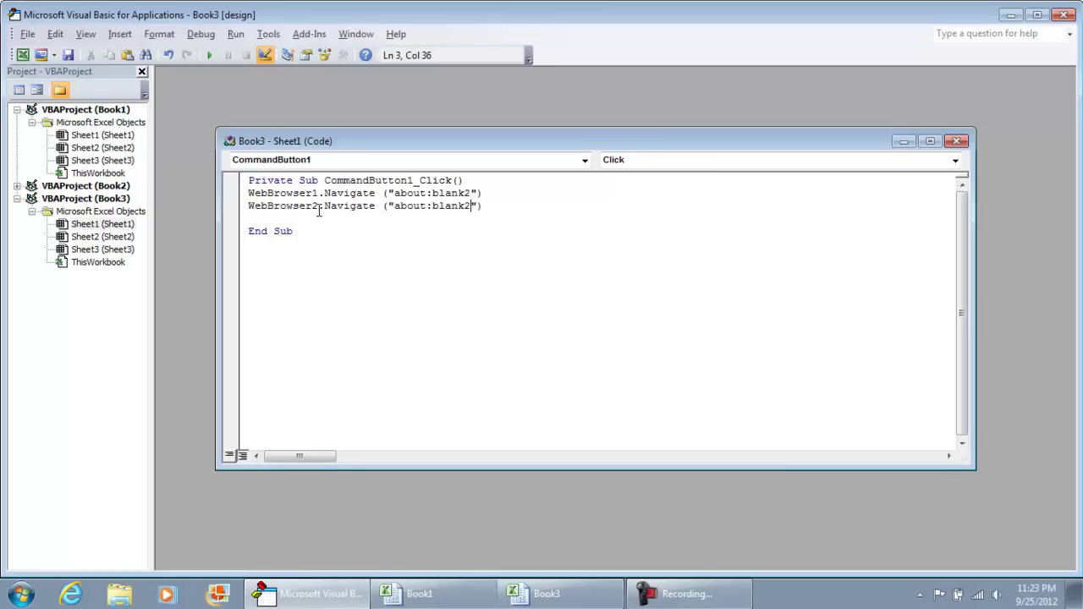
key(Down)
key(Down)
Add the line WebBrowser1.Document.Write (TextBox1.Text) below the two Navigate lines, leaving a blank line between
drag(389, 193, 500, 193)
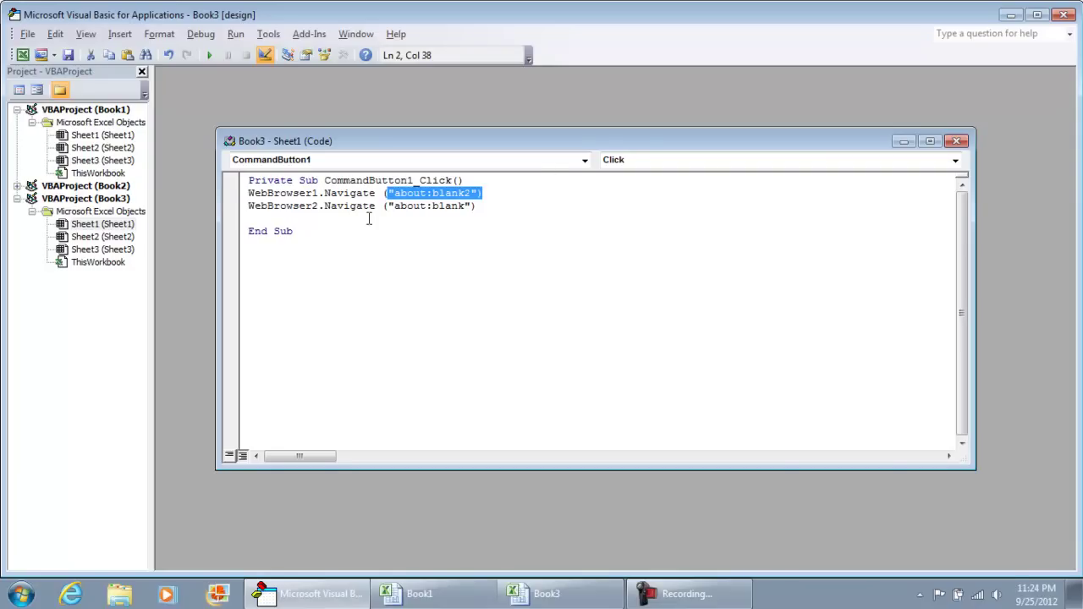
drag(398, 208, 493, 210)
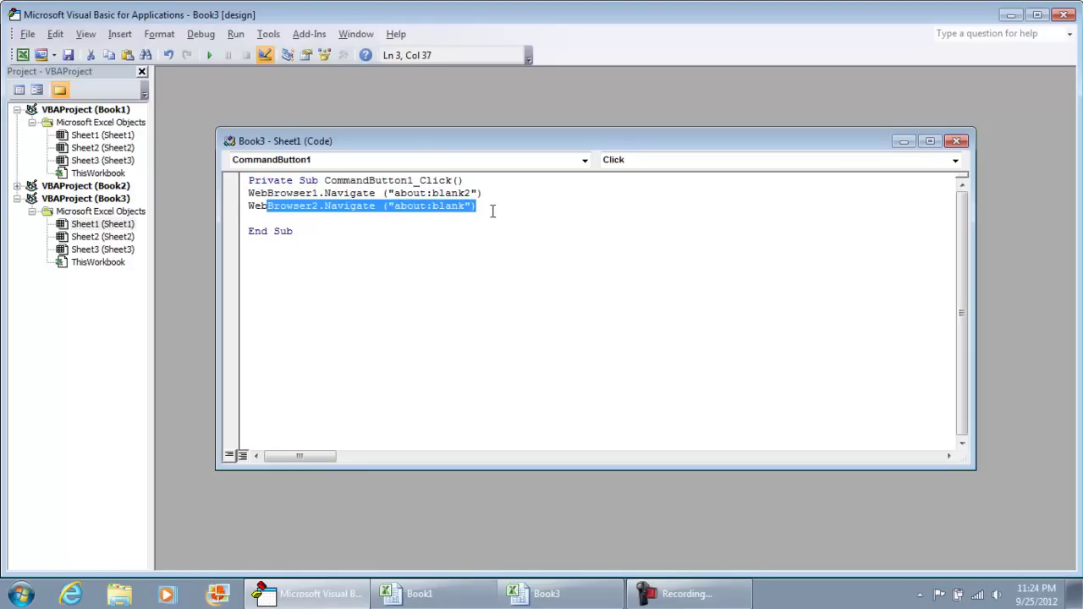
click(425, 222)
key(Return)
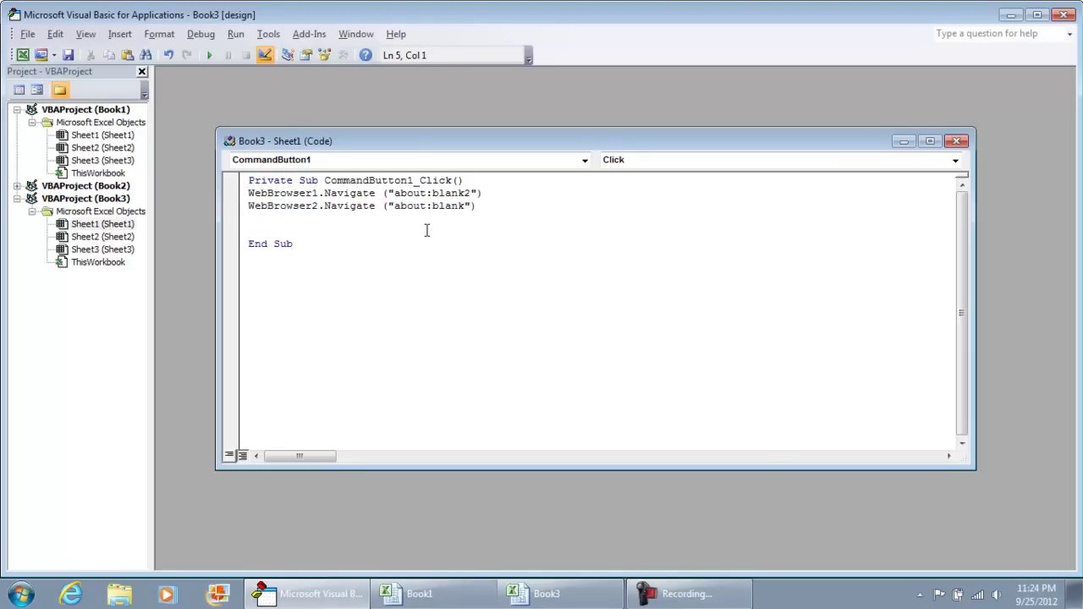
text(WebBrowser1.)
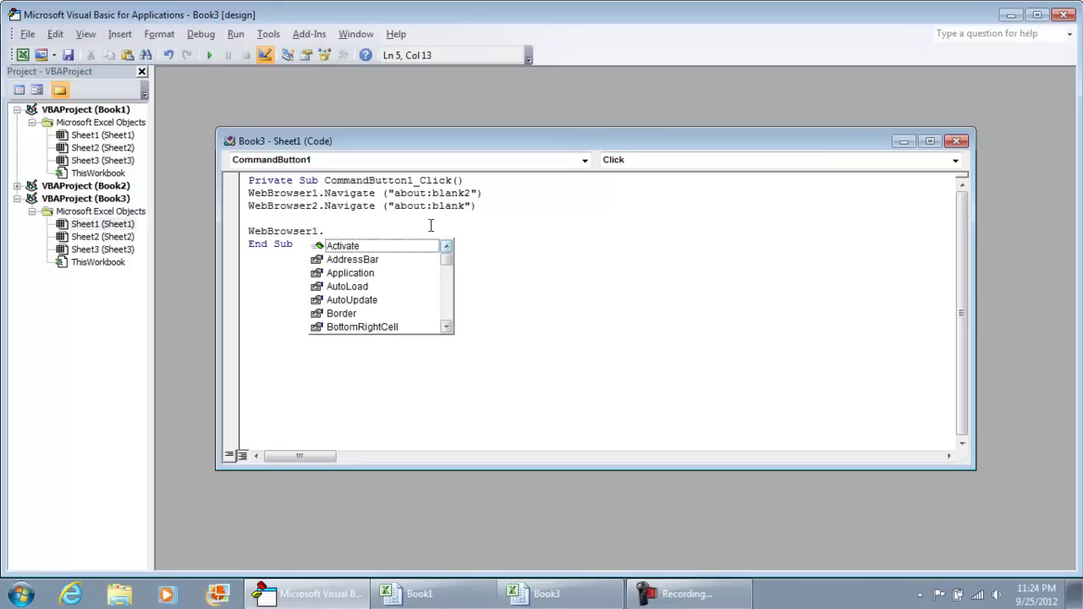
text(Docu)
key(Tab)
text(.W)
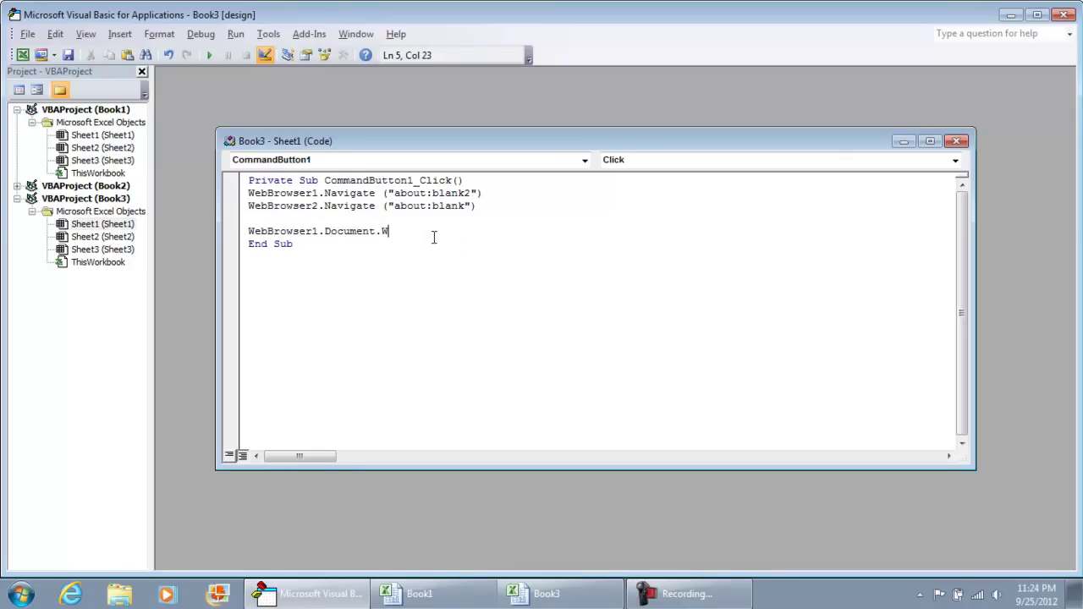
text(rite(textbo)
click(439, 251)
key(Return)
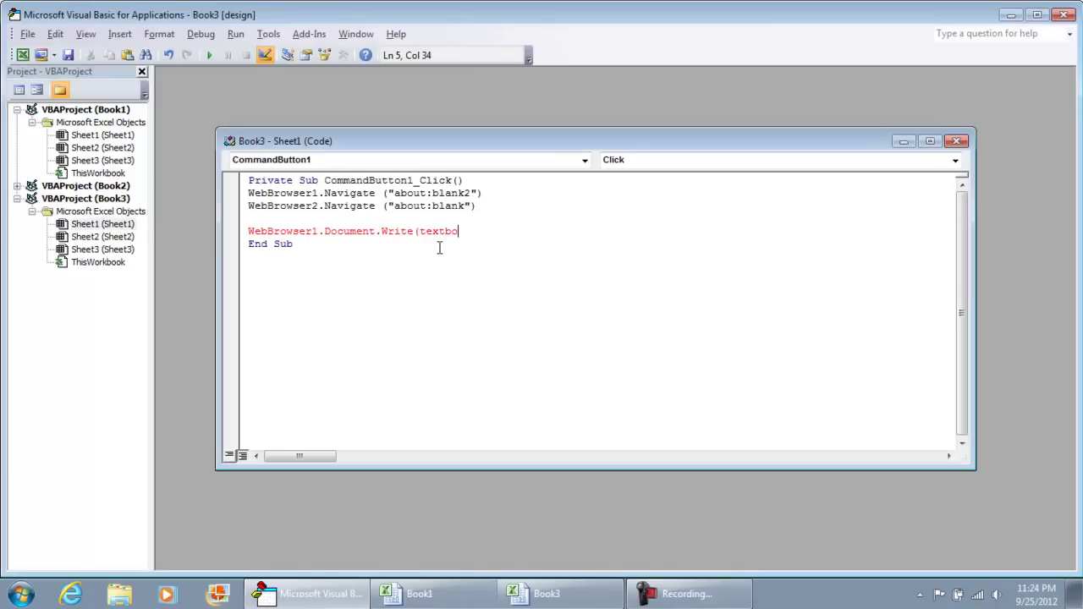
text(x1.text))
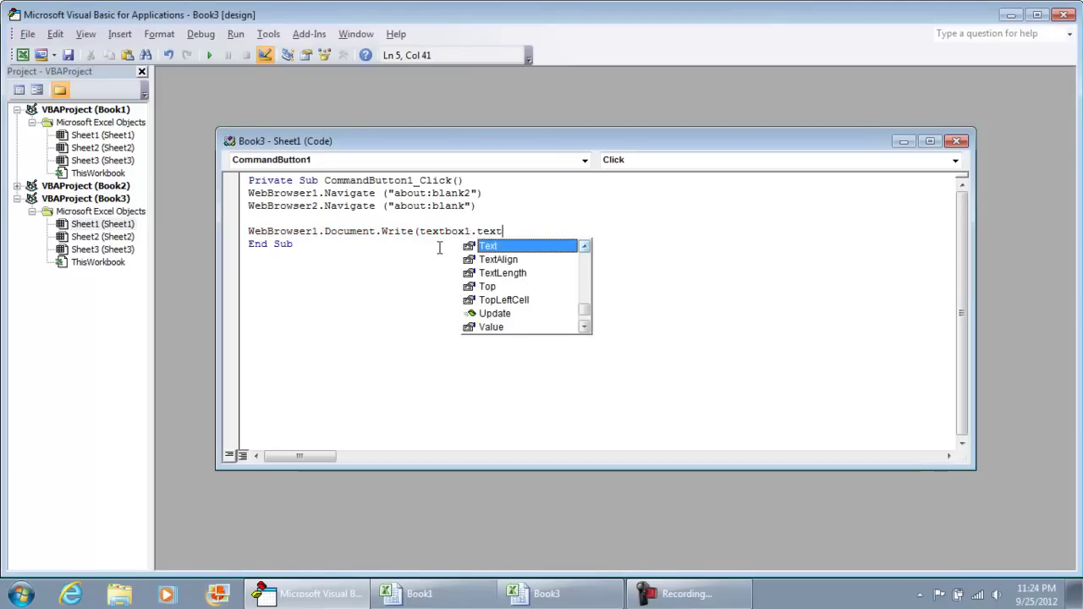
key(Return)
Correct the control name in the second Navigate line to WebBrowser1
key(Up)
key(Up)
key(Up)
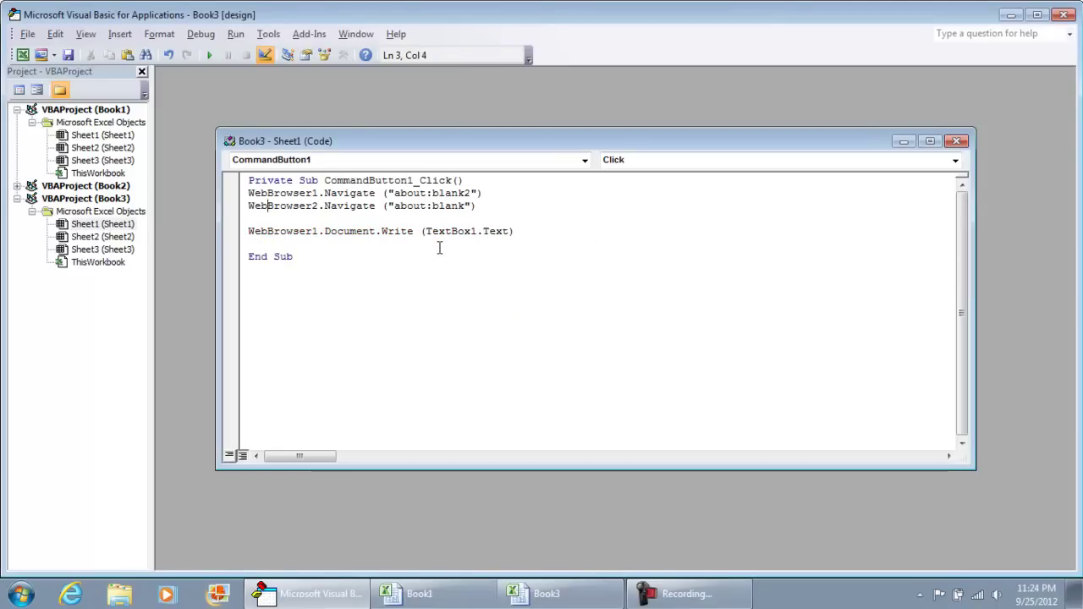
key(Right)
key(Right)
key(Right)
key(Right)
key(Right)
key(Right)
key(Right)
key(Right)
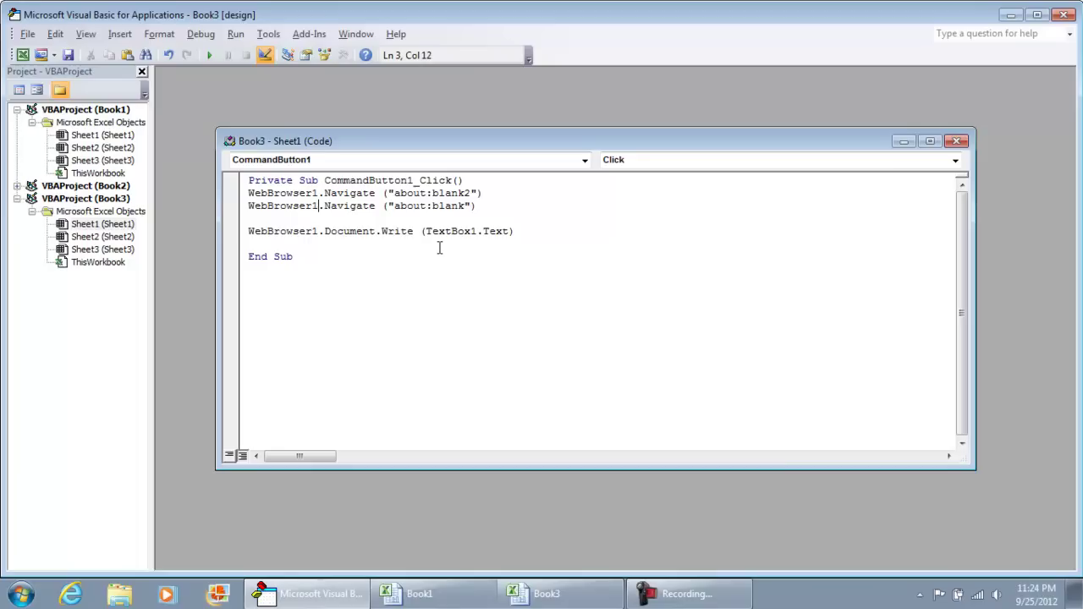
Add the line WebBrowser1.Refresh after the Document.Write statement
click(439, 248)
text(webbrowser1.re)
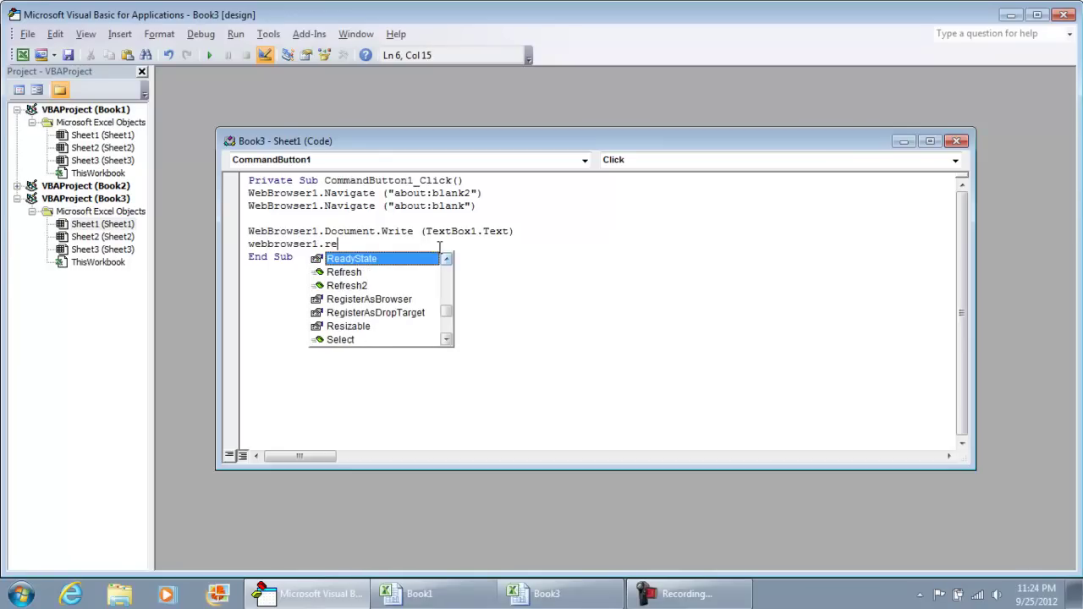
key(Down)
key(Return)
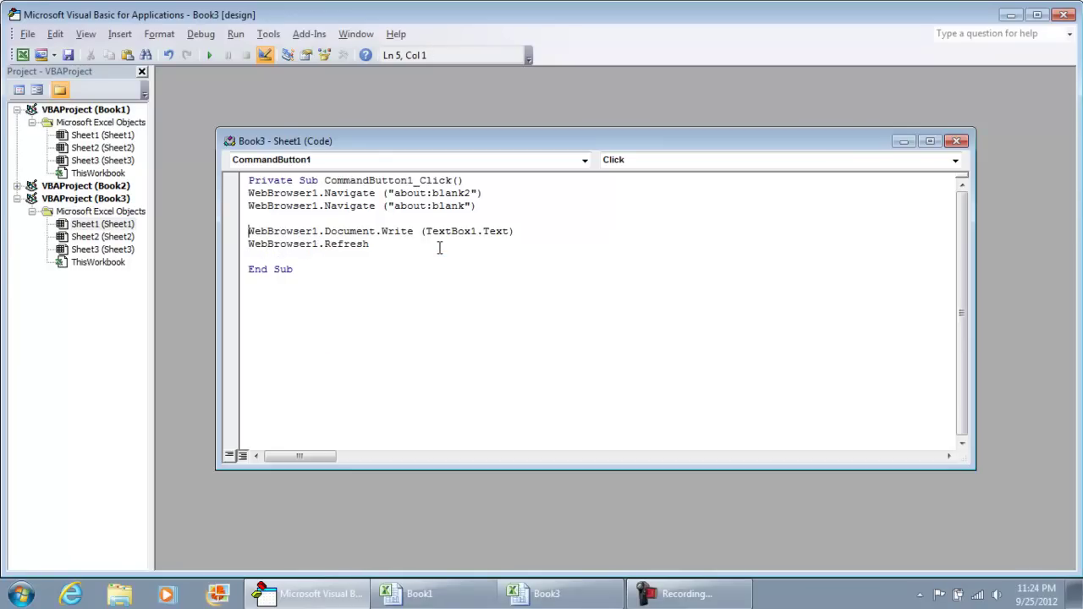
Remove the blank lines above the Document.Write statement and before End Sub
key(Up)
key(Up)
key(Up)
key(BackSpace)
key(Down)
key(Down)
key(Down)
key(BackSpace)
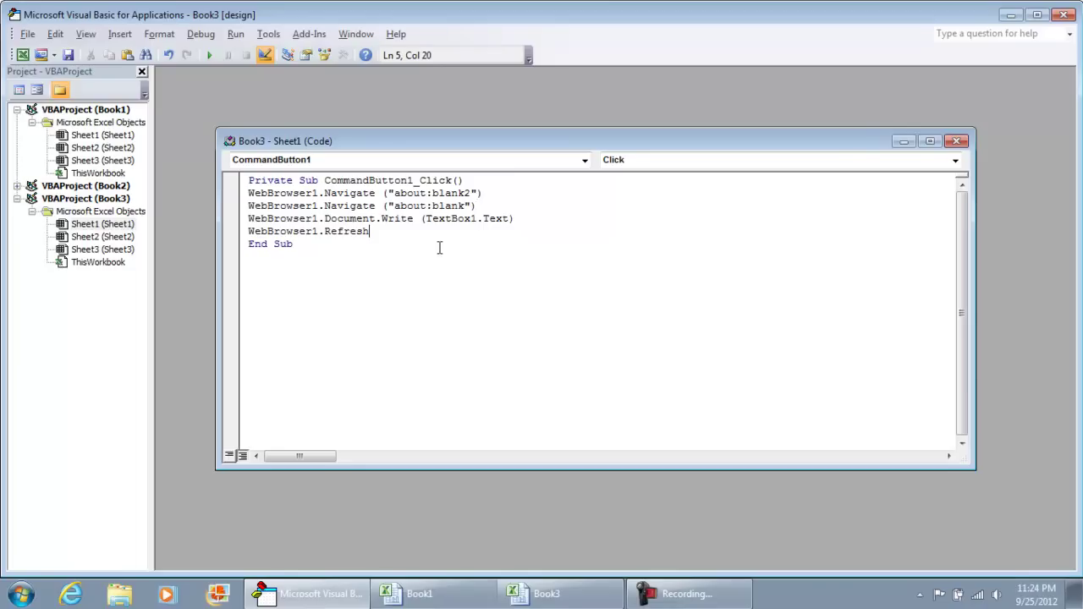
Check the WebBrowser1 and TextBox1 names in the code, and return to the Excel worksheet
double_click(301, 194)
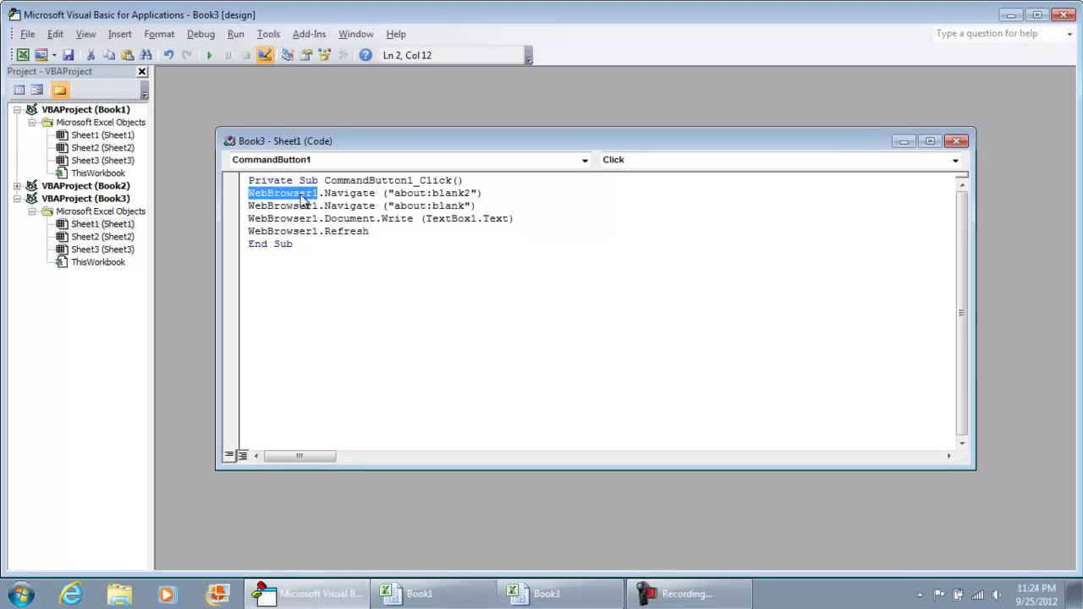
double_click(450, 218)
key(alt+F11)
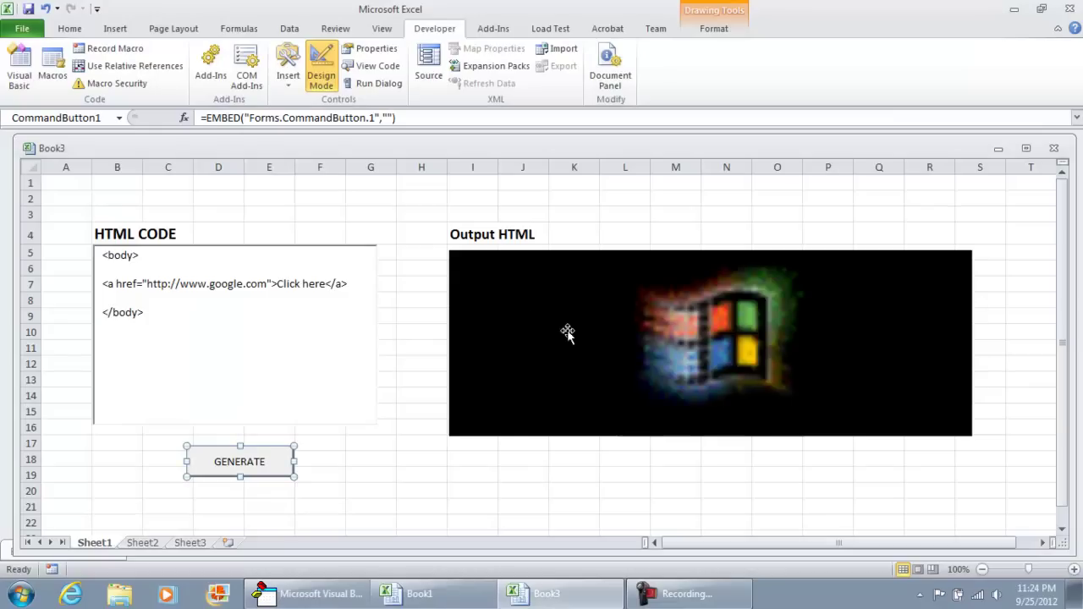
Check the Name property of the web browser control under Output HTML, then close its properties
click(600, 310)
right_click(611, 303)
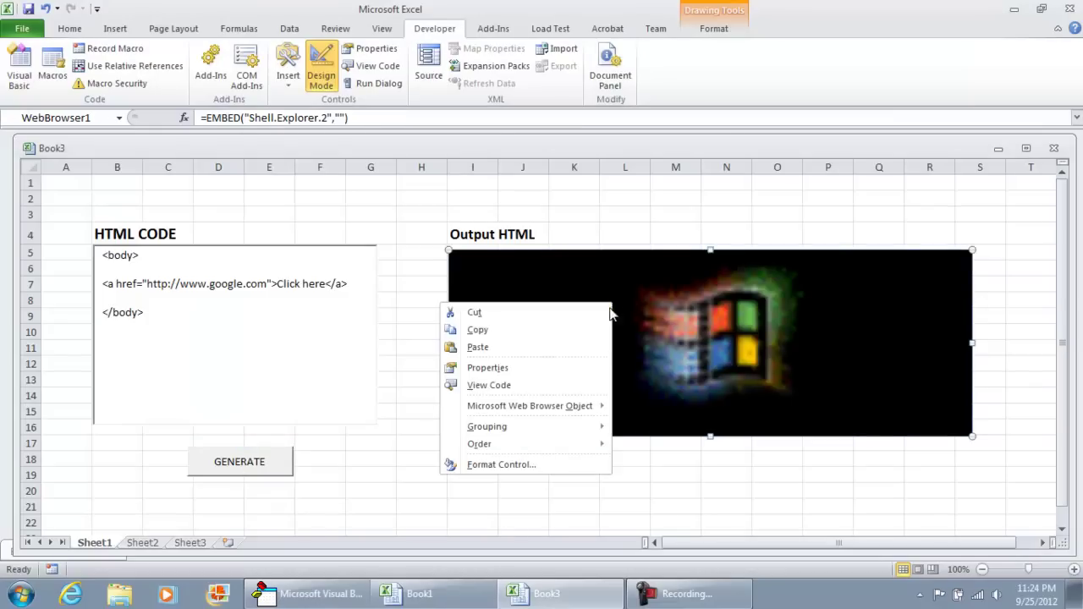
click(522, 368)
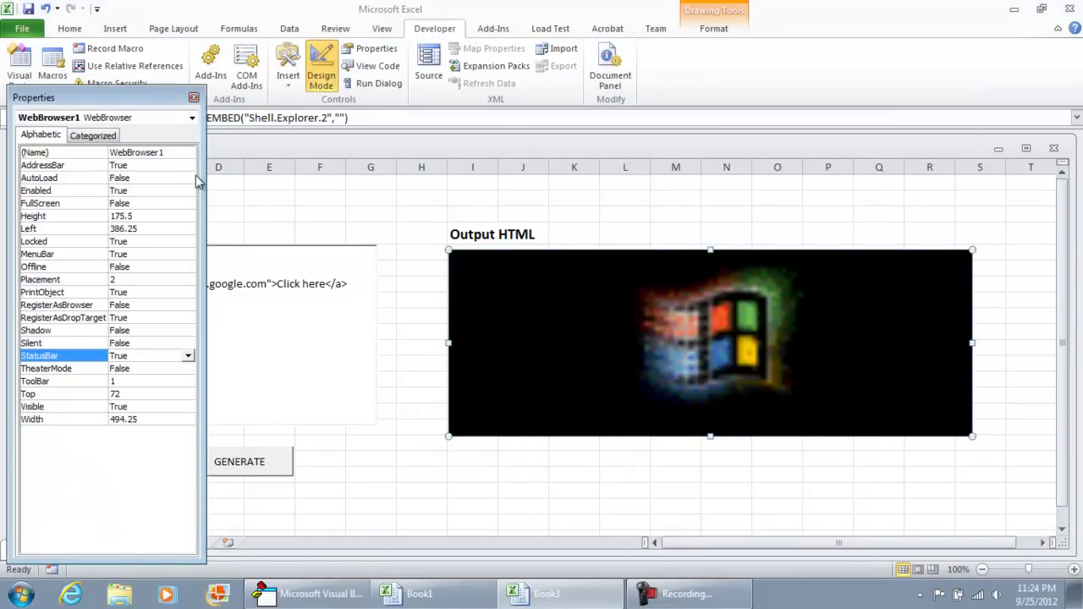
click(172, 154)
double_click(171, 154)
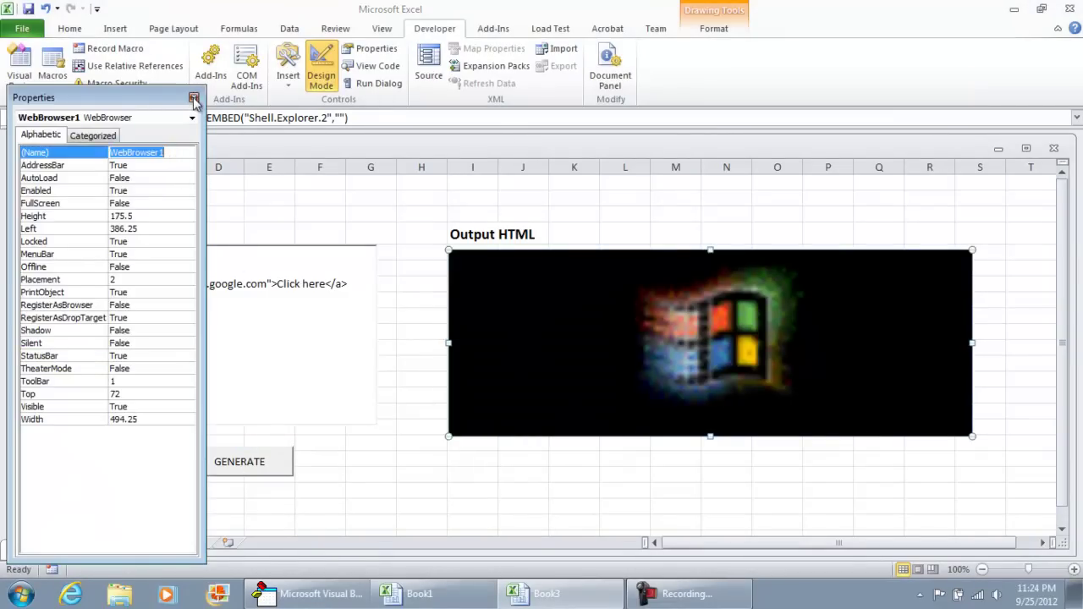
click(194, 97)
Check the Name property of the HTML CODE text box, then close its properties
click(226, 320)
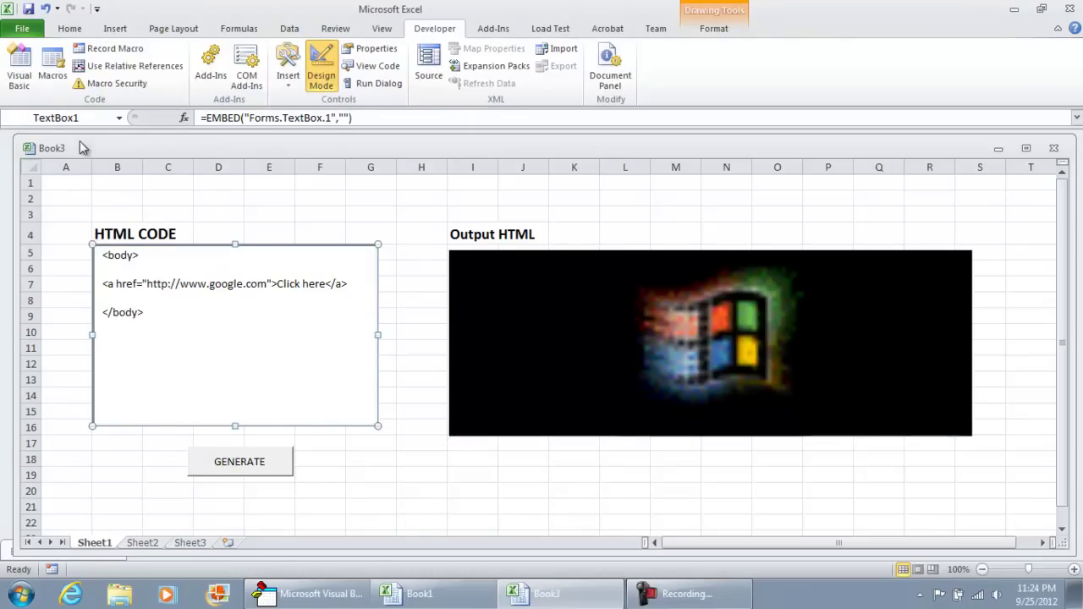
right_click(243, 317)
click(207, 382)
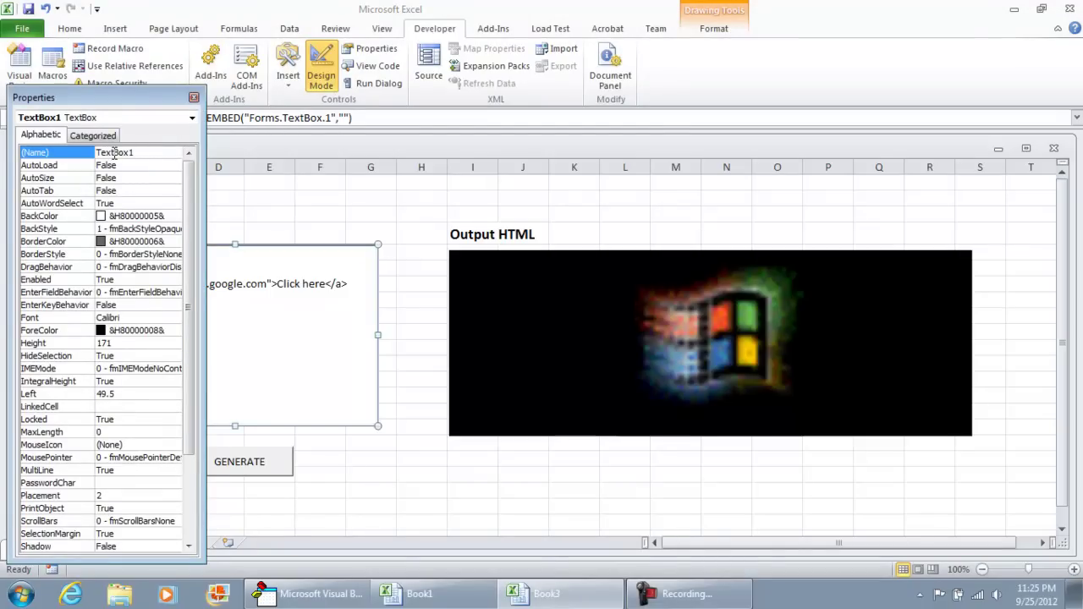
double_click(114, 153)
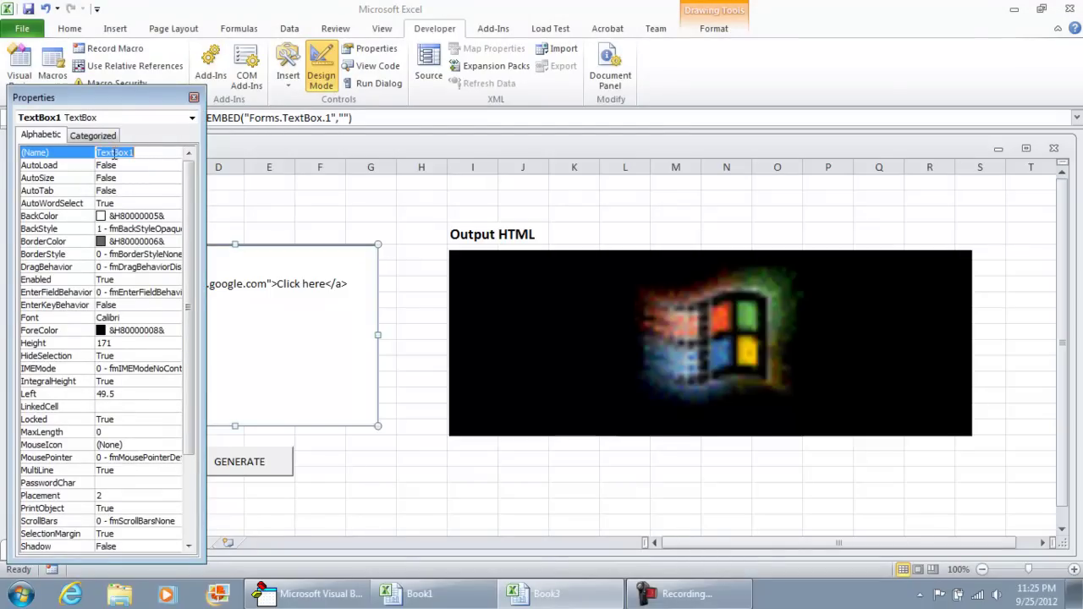
click(193, 100)
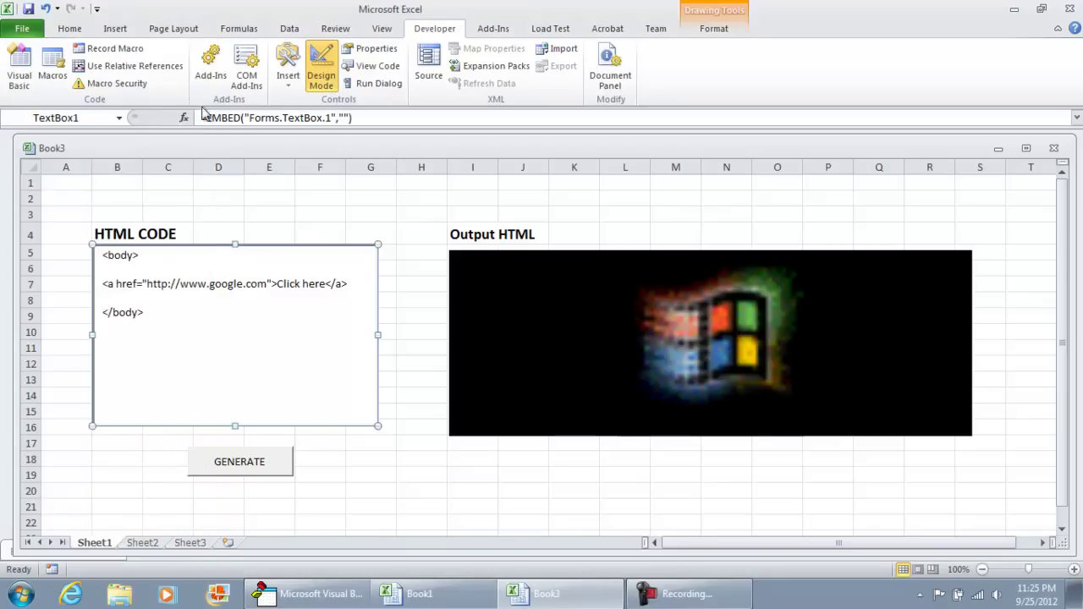
Turn off Design Mode and run GENERATE to render the text box's HTML code in the web browser control
click(330, 77)
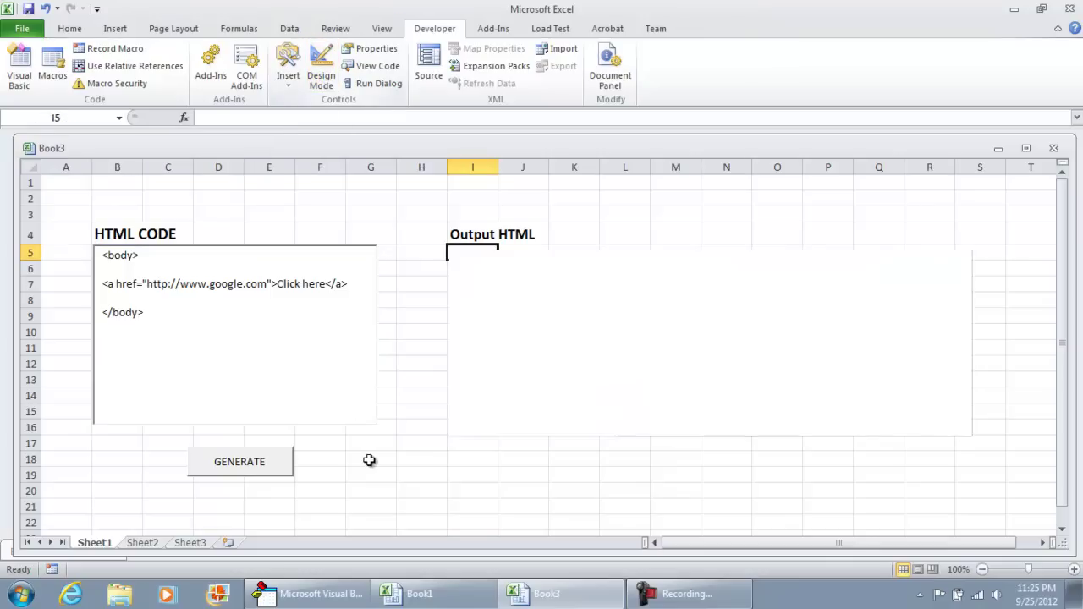
click(408, 458)
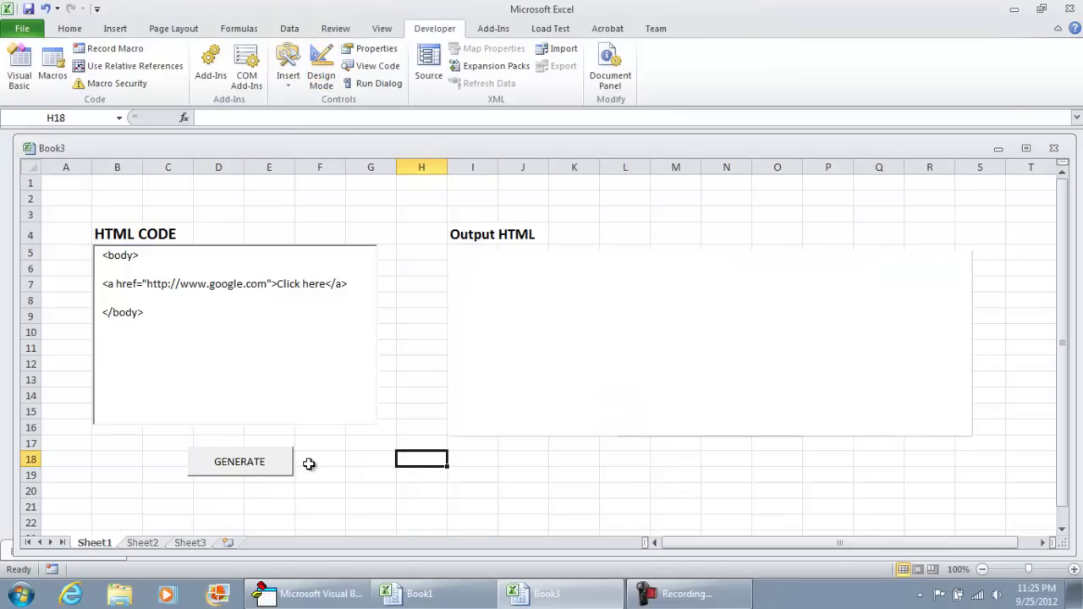
click(240, 463)
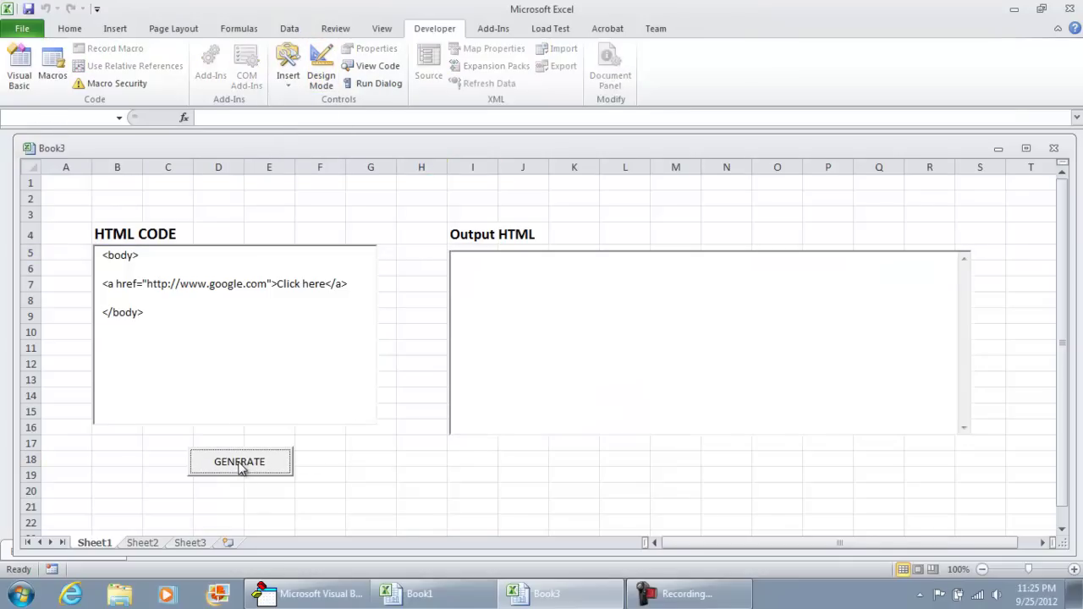
click(244, 464)
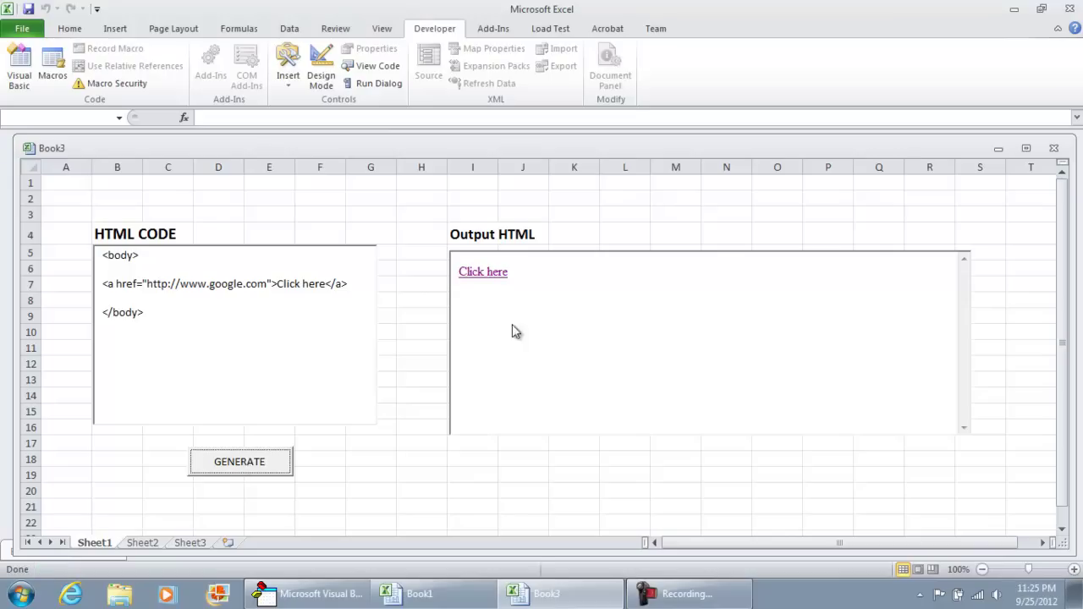
Check the link address in the HTML code and follow the rendered "Click here" link in the output
double_click(498, 272)
click(665, 414)
drag(147, 285, 326, 286)
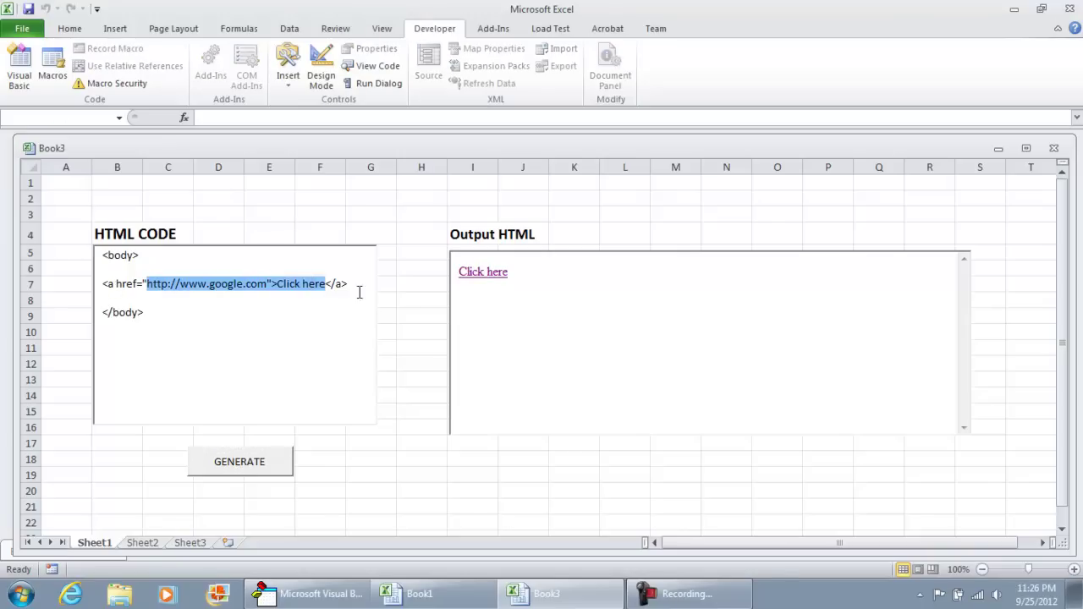
click(372, 292)
click(482, 273)
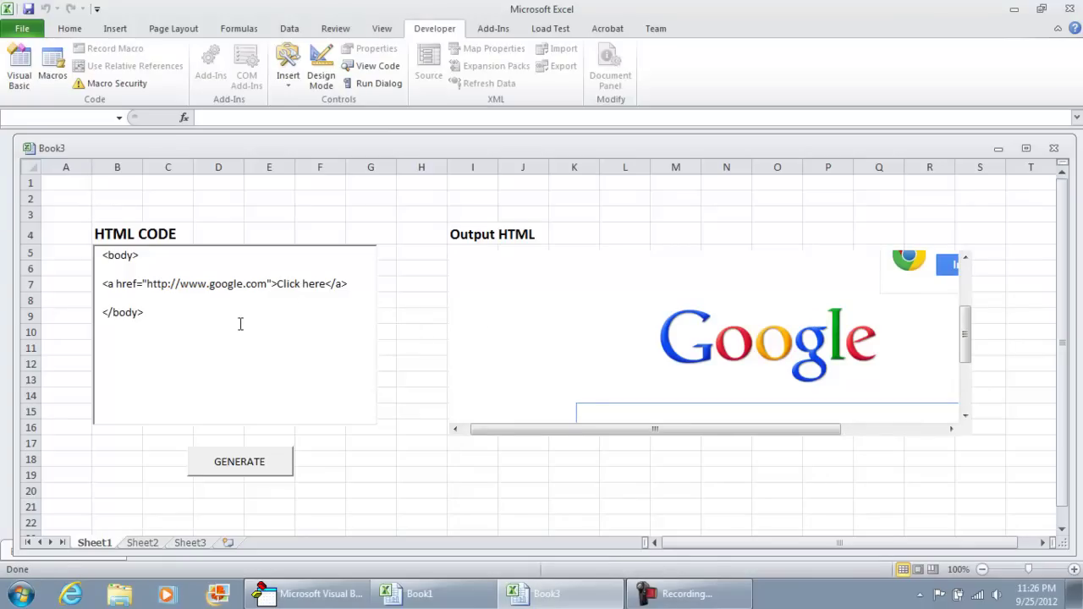
drag(237, 348, 108, 255)
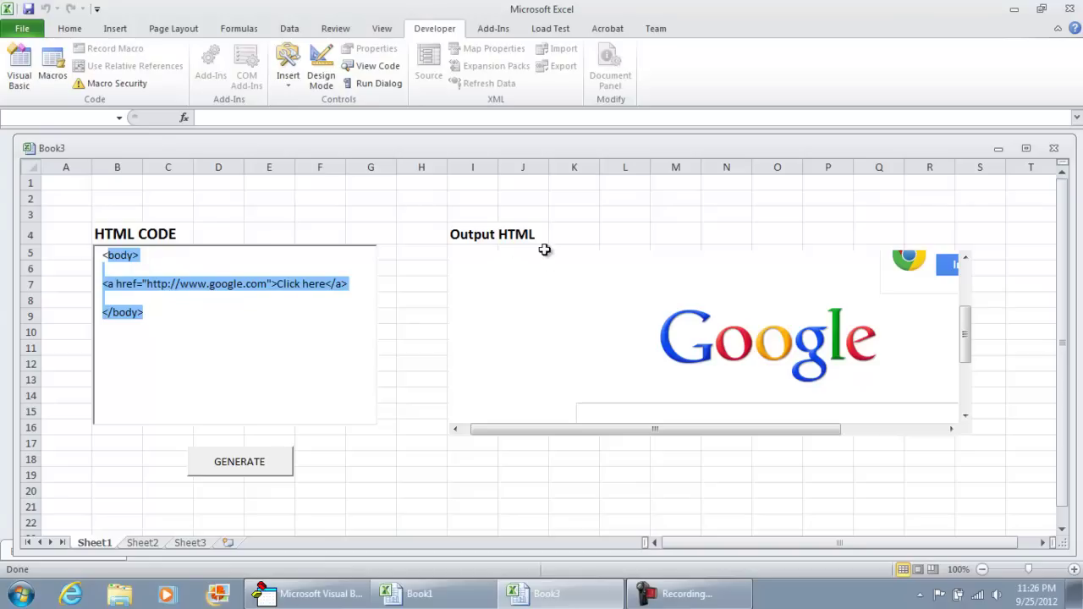
drag(247, 339, 121, 278)
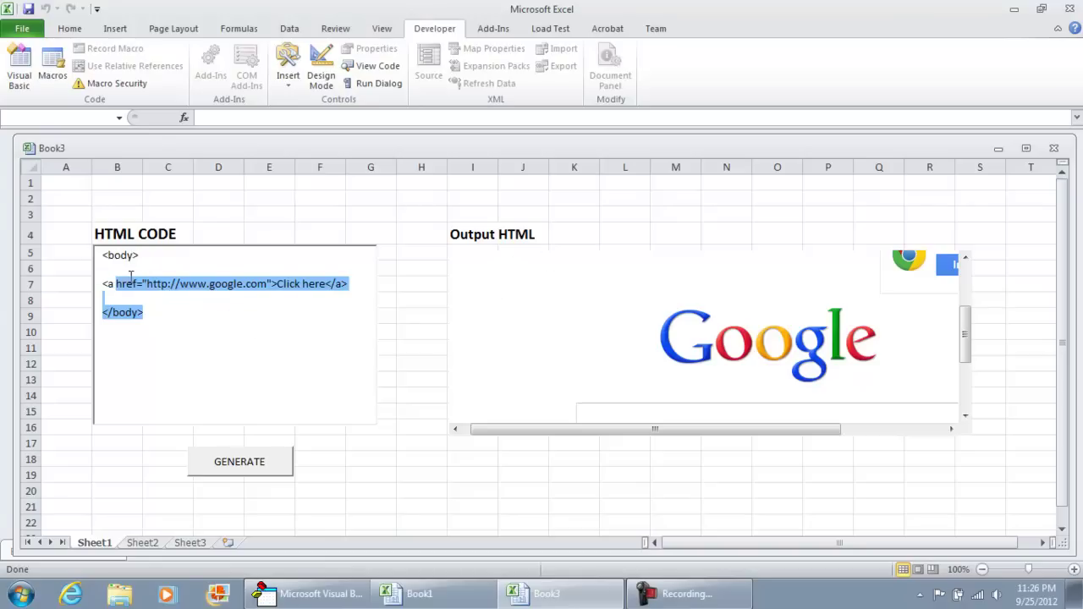
click(594, 330)
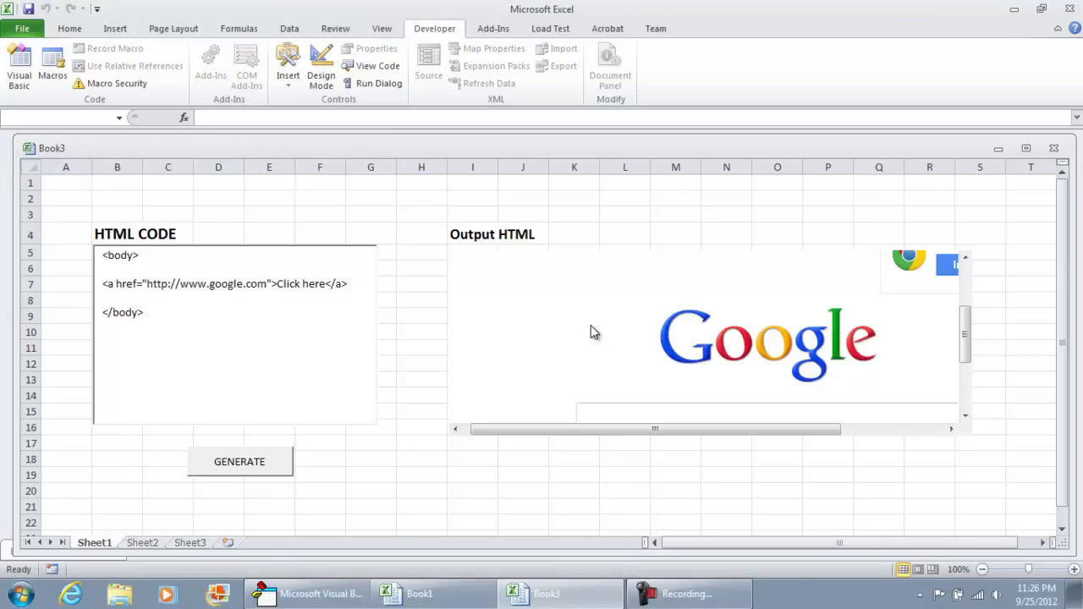